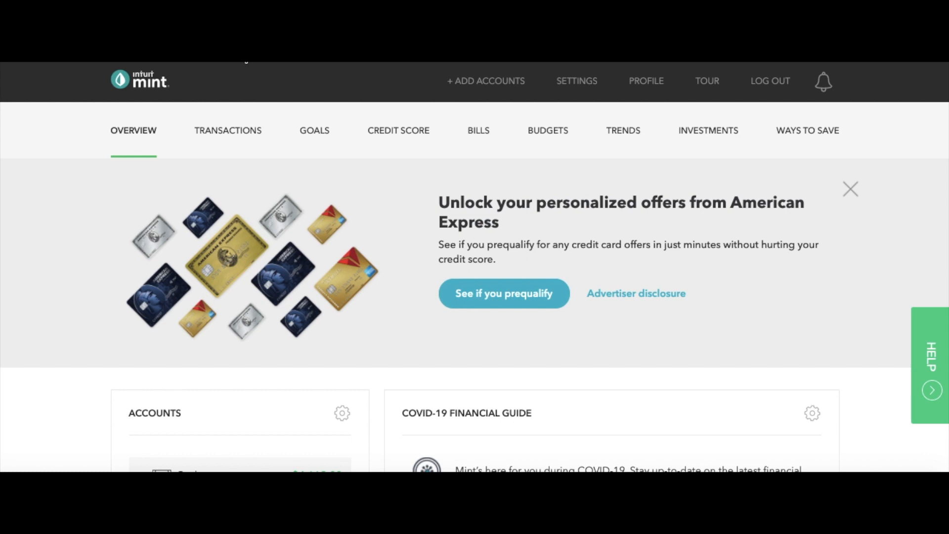
Open the budgets overview and review the December 2020 spending categories against their budgeted amounts
{"action": "left_click", "coordinate": [545, 134]}
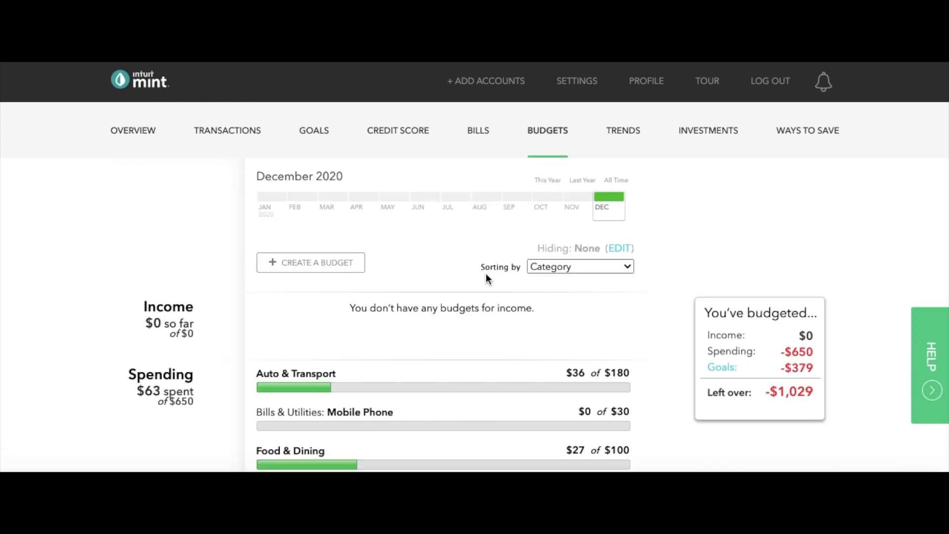
{"action": "scroll", "coordinate": [485, 273], "scroll_direction": "down", "scroll_amount": 3}
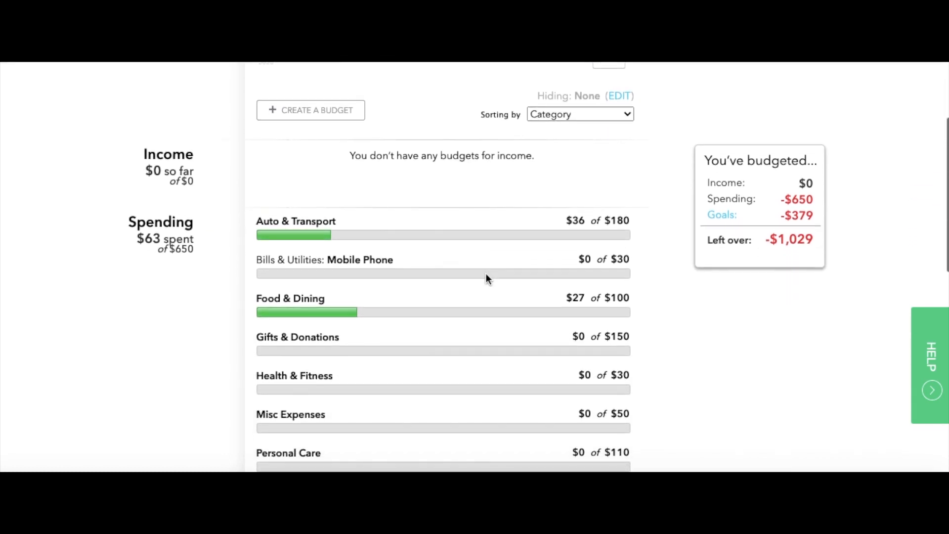
{"action": "left_click", "coordinate": [486, 278]}
{"action": "scroll", "coordinate": [485, 278], "scroll_direction": "down", "scroll_amount": 2}
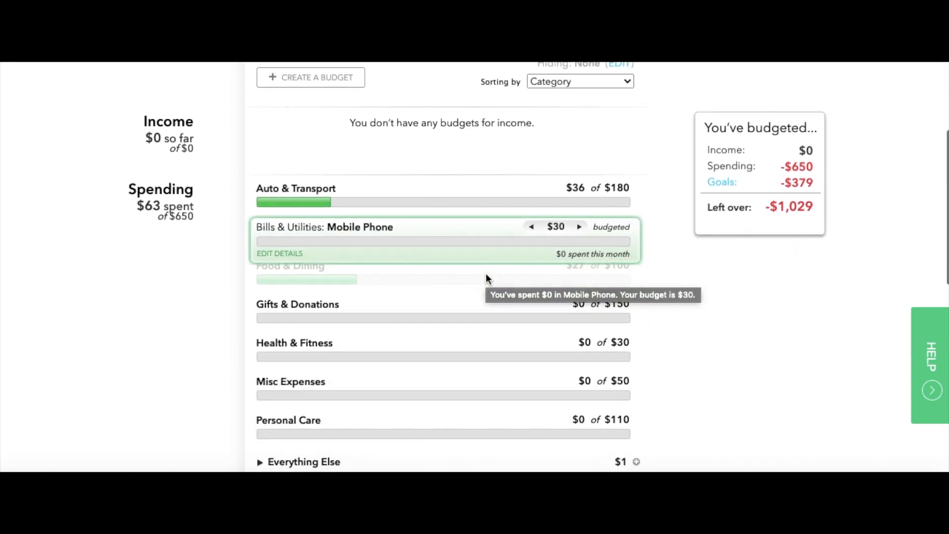
{"action": "scroll", "coordinate": [485, 278], "scroll_direction": "up", "scroll_amount": 1}
{"action": "scroll", "coordinate": [485, 278], "scroll_direction": "up", "scroll_amount": 1}
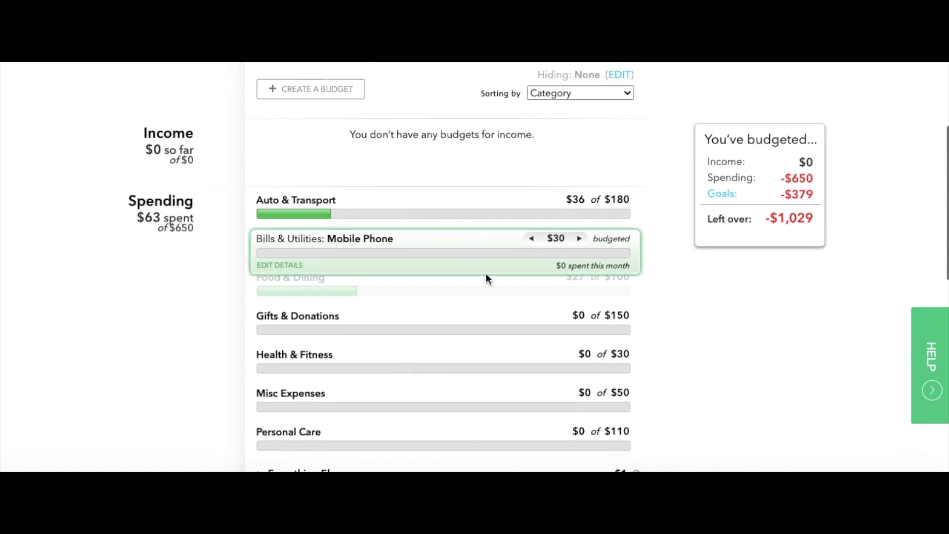
{"action": "scroll", "coordinate": [485, 278], "scroll_direction": "down", "scroll_amount": 1}
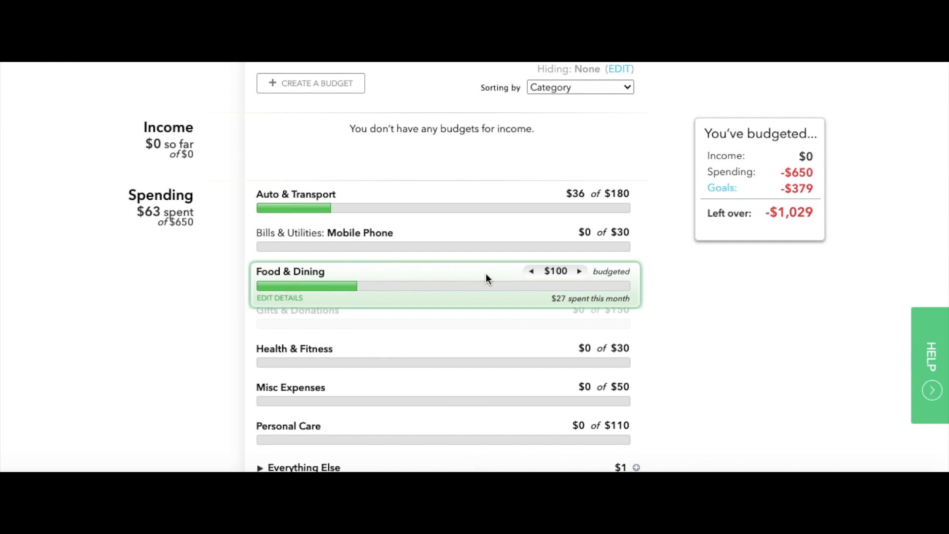
{"action": "scroll", "coordinate": [485, 273], "scroll_direction": "up", "scroll_amount": 2}
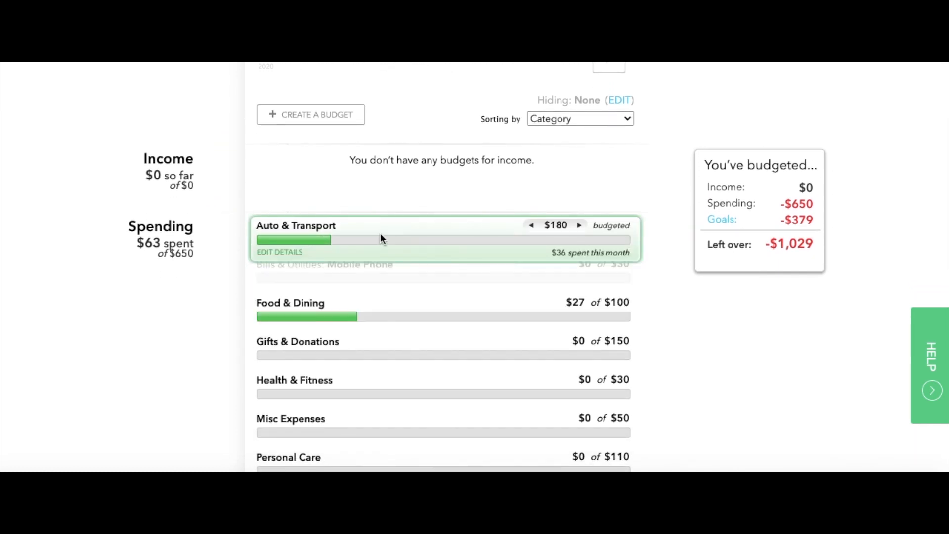
Open the December 2020 transactions belonging to the Auto & Transport budget
{"action": "left_click", "coordinate": [428, 240]}
{"action": "scroll", "coordinate": [628, 224], "scroll_direction": "down", "scroll_amount": 1}
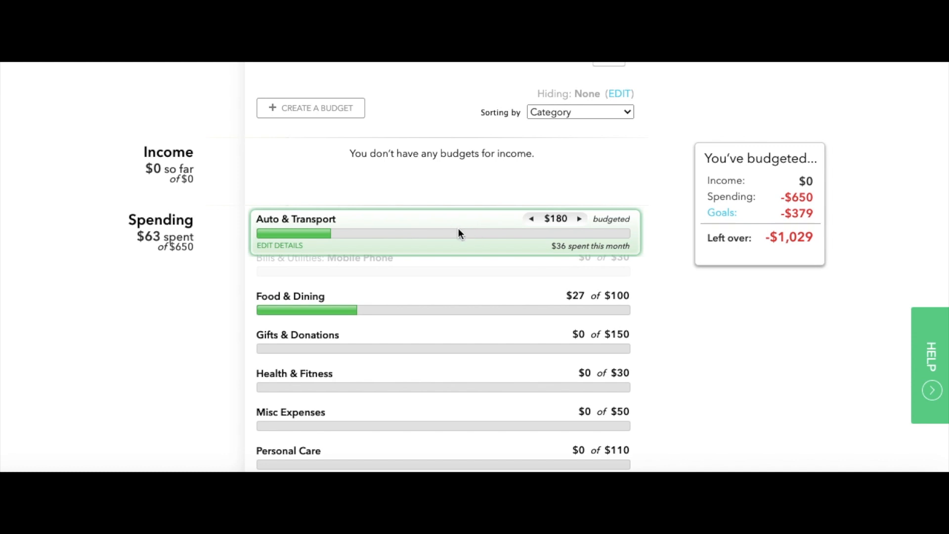
{"action": "mouse_move", "coordinate": [458, 229]}
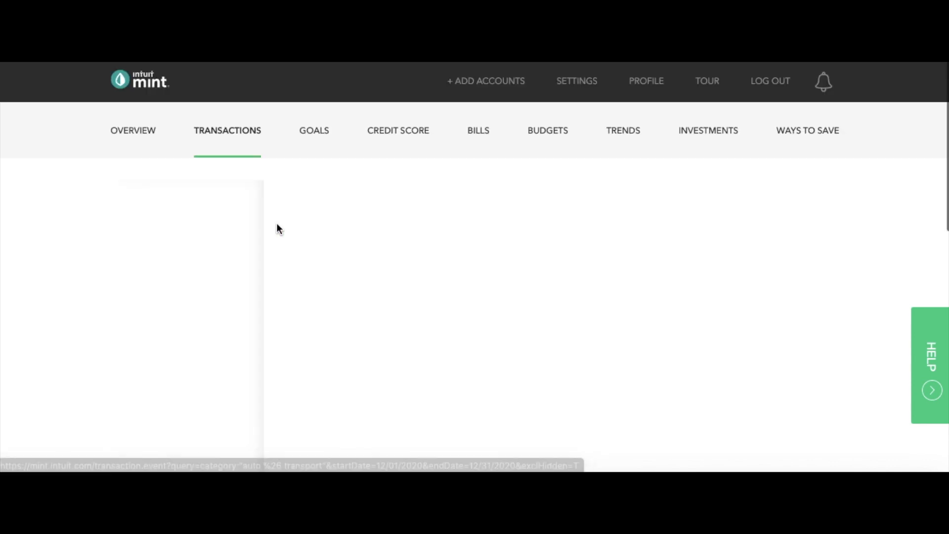
{"action": "scroll", "coordinate": [192, 372], "scroll_direction": "down", "scroll_amount": 5}
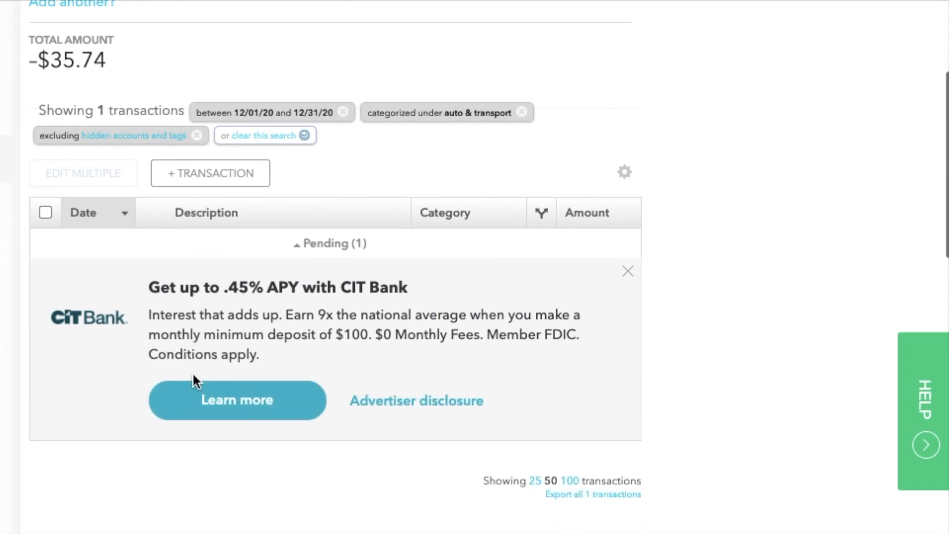
Expand the pending transactions in the filtered Auto & Transport list and dismiss the CIT Bank advertisement
{"action": "scroll", "coordinate": [192, 372], "scroll_direction": "up", "scroll_amount": 2}
{"action": "scroll", "coordinate": [193, 374], "scroll_direction": "up", "scroll_amount": 2}
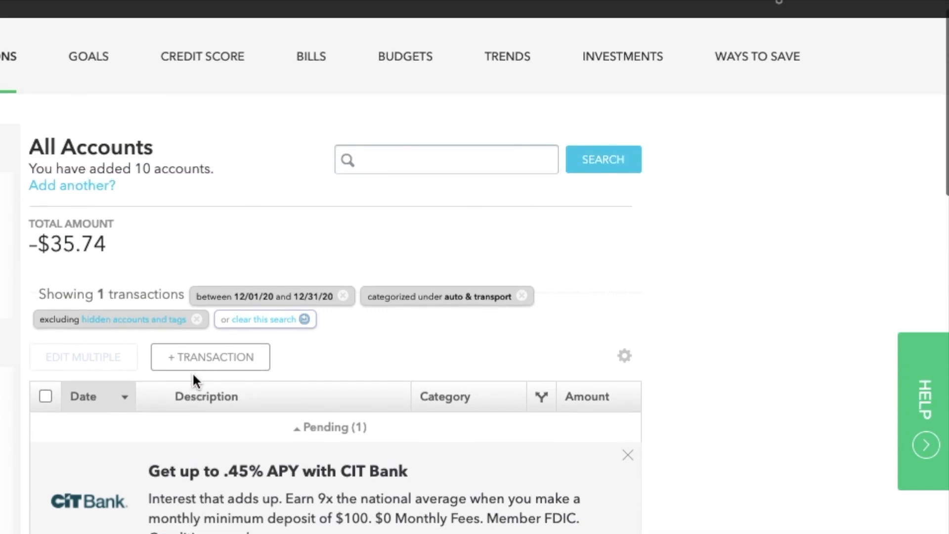
{"action": "scroll", "coordinate": [192, 374], "scroll_direction": "down", "scroll_amount": 8}
{"action": "scroll", "coordinate": [192, 374], "scroll_direction": "up", "scroll_amount": 4}
{"action": "scroll", "coordinate": [193, 374], "scroll_direction": "up", "scroll_amount": 1}
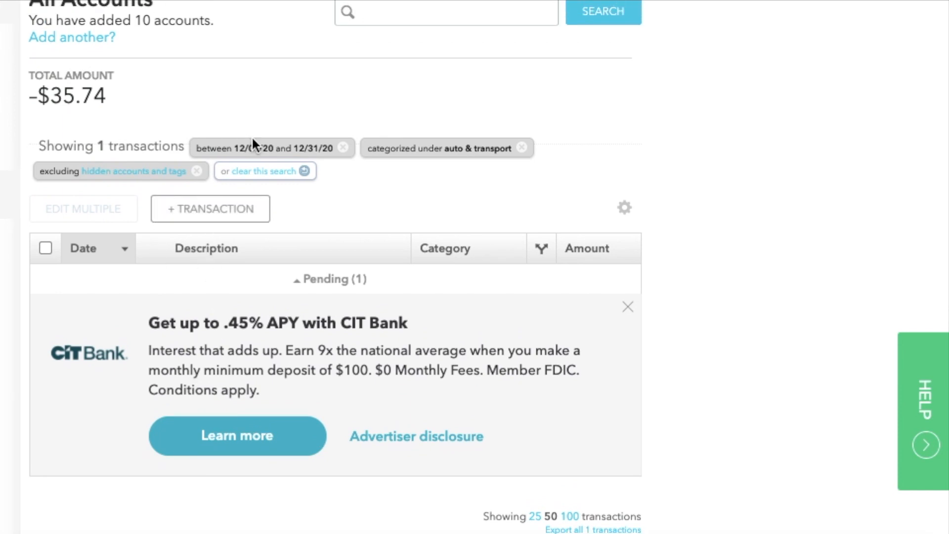
{"action": "scroll", "coordinate": [250, 208], "scroll_direction": "up", "scroll_amount": 1}
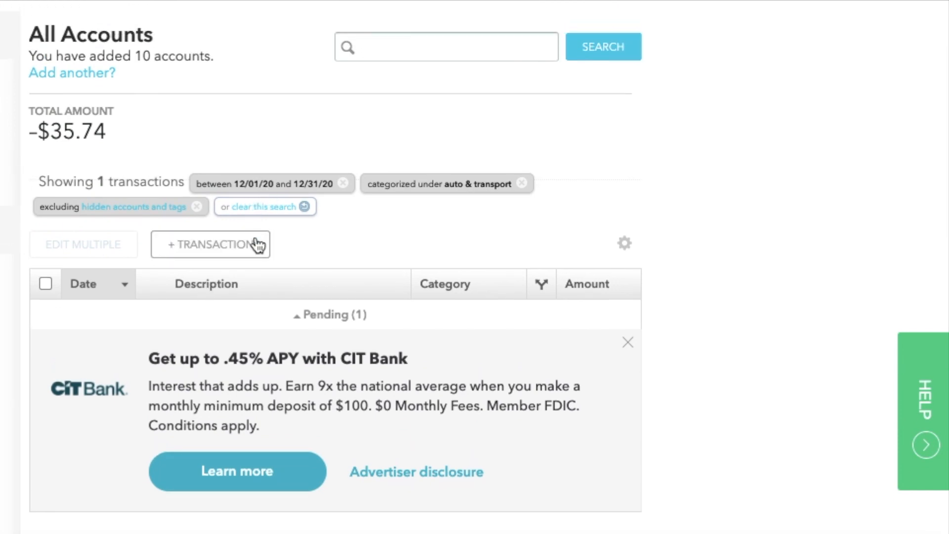
{"action": "left_click", "coordinate": [306, 319]}
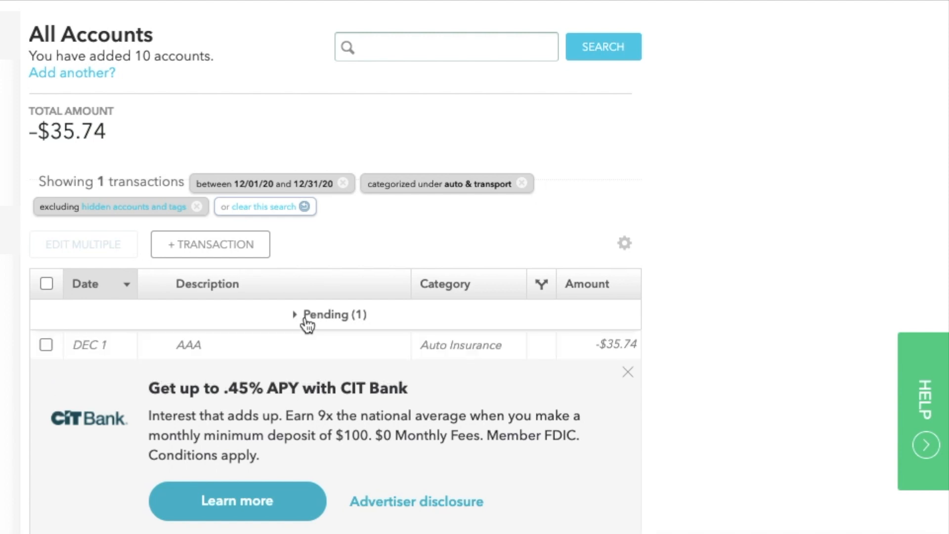
{"action": "left_click", "coordinate": [627, 368]}
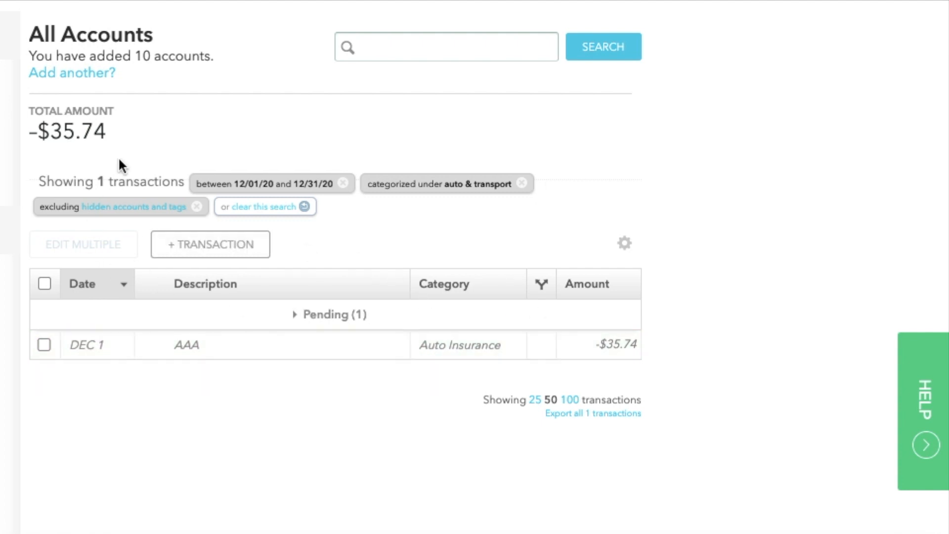
Return to the budgets overview and look over the December 2020 spending categories again
{"action": "scroll", "coordinate": [117, 156], "scroll_direction": "up", "scroll_amount": 2}
{"action": "scroll", "coordinate": [119, 163], "scroll_direction": "up", "scroll_amount": 2}
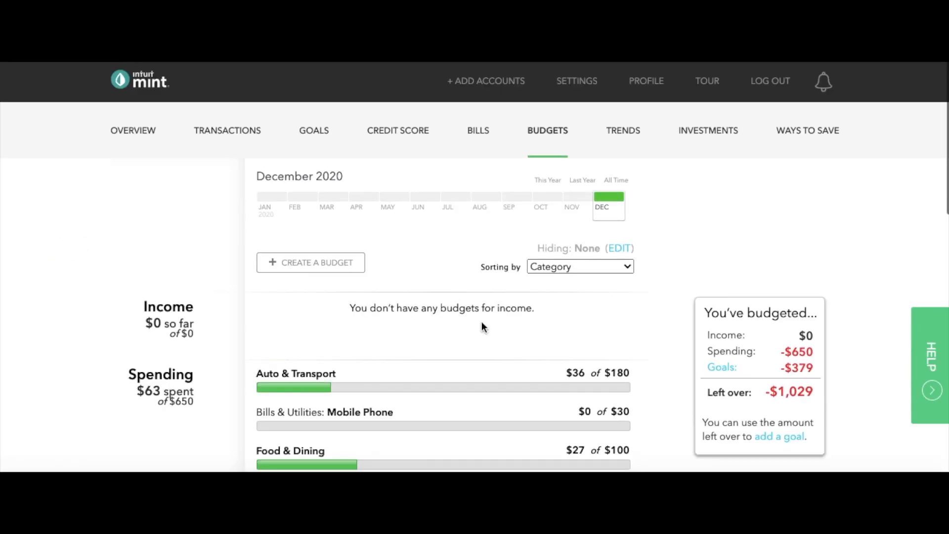
{"action": "scroll", "coordinate": [481, 321], "scroll_direction": "down", "scroll_amount": 3}
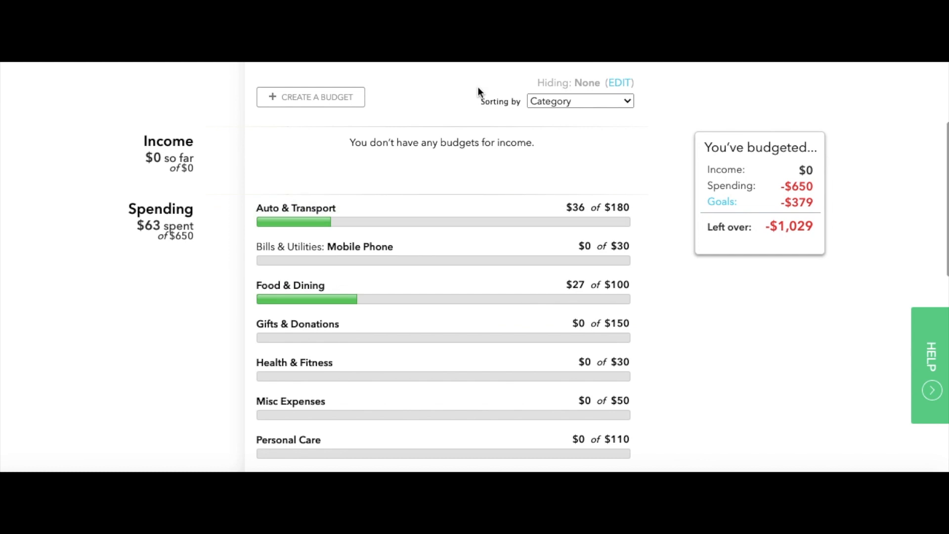
{"action": "scroll", "coordinate": [454, 260], "scroll_direction": "up", "scroll_amount": 2}
{"action": "scroll", "coordinate": [436, 271], "scroll_direction": "down", "scroll_amount": 2}
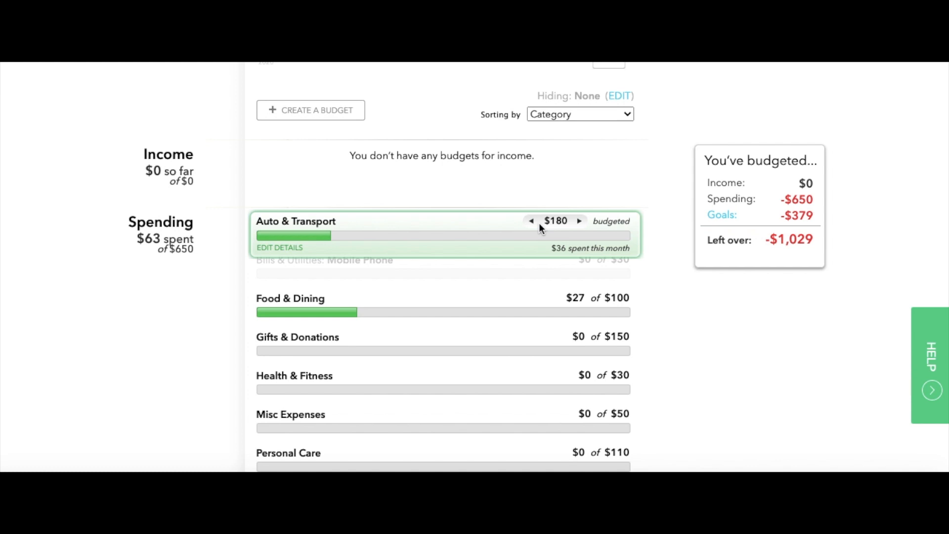
Lower the monthly Auto & Transport budget to $100
{"action": "left_click", "coordinate": [533, 222]}
{"action": "left_click", "coordinate": [533, 222]}
{"action": "left_click", "coordinate": [532, 222]}
{"action": "left_click", "coordinate": [532, 221]}
{"action": "left_click", "coordinate": [532, 222]}
{"action": "left_click", "coordinate": [532, 222]}
{"action": "left_click", "coordinate": [532, 222]}
{"action": "left_click", "coordinate": [533, 222]}
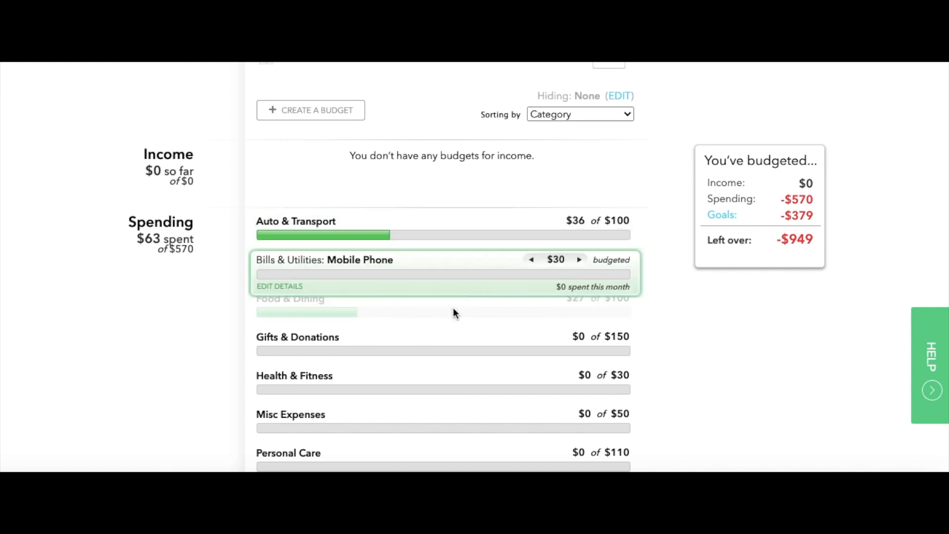
Review the remaining spending budgets, including Gifts & Donations, Health & Fitness and Misc Expenses
{"action": "scroll", "coordinate": [450, 313], "scroll_direction": "down", "scroll_amount": 2}
{"action": "scroll", "coordinate": [442, 336], "scroll_direction": "down", "scroll_amount": 3}
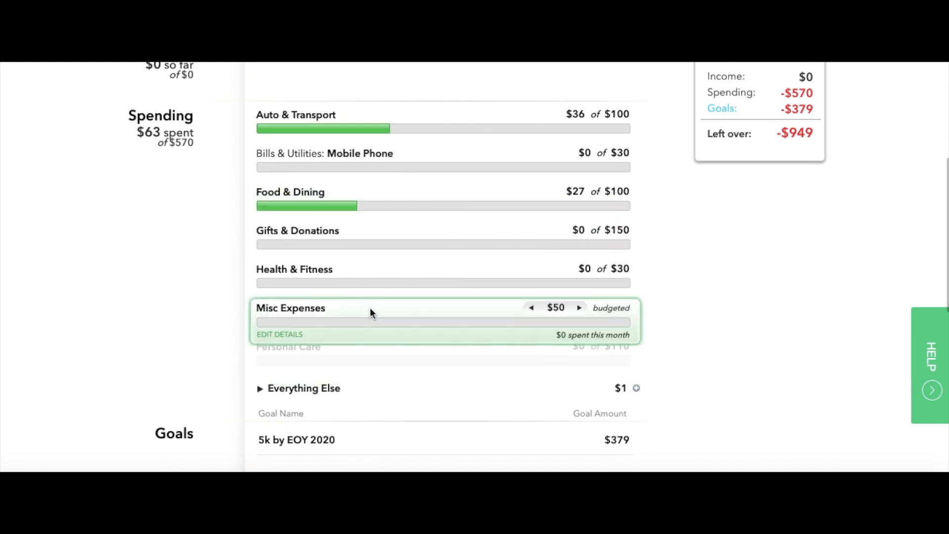
{"action": "left_click_drag", "start_coordinate": [364, 240], "coordinate": [223, 263]}
{"action": "left_click", "coordinate": [216, 249]}
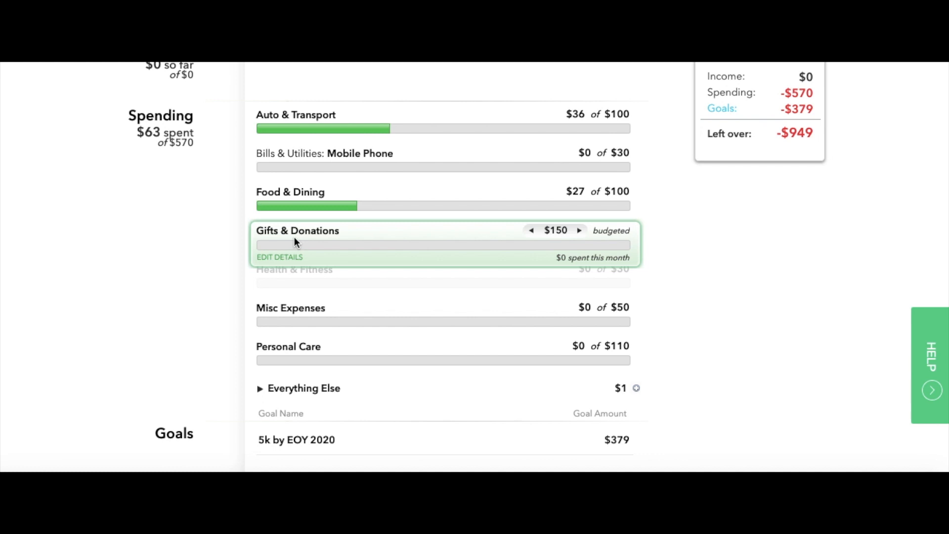
{"action": "mouse_move", "coordinate": [363, 118]}
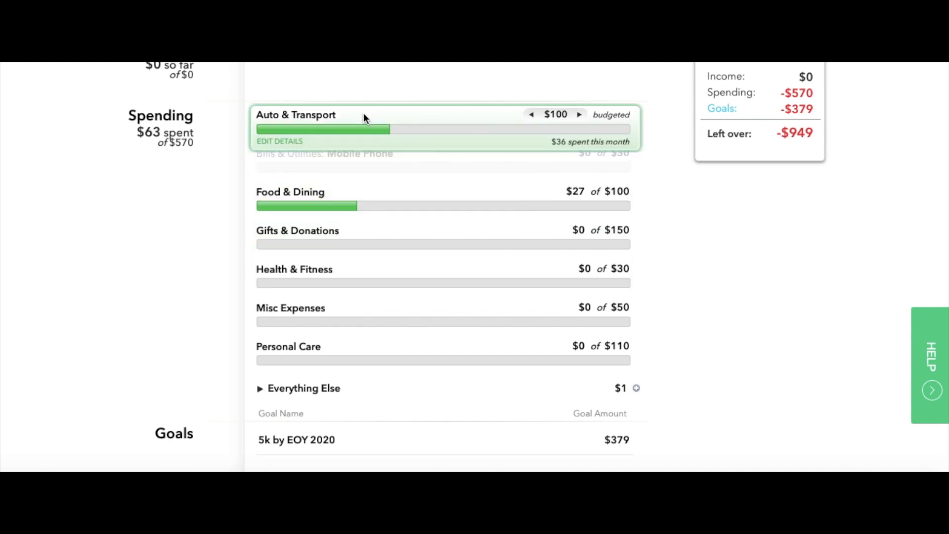
{"action": "mouse_move", "coordinate": [331, 244]}
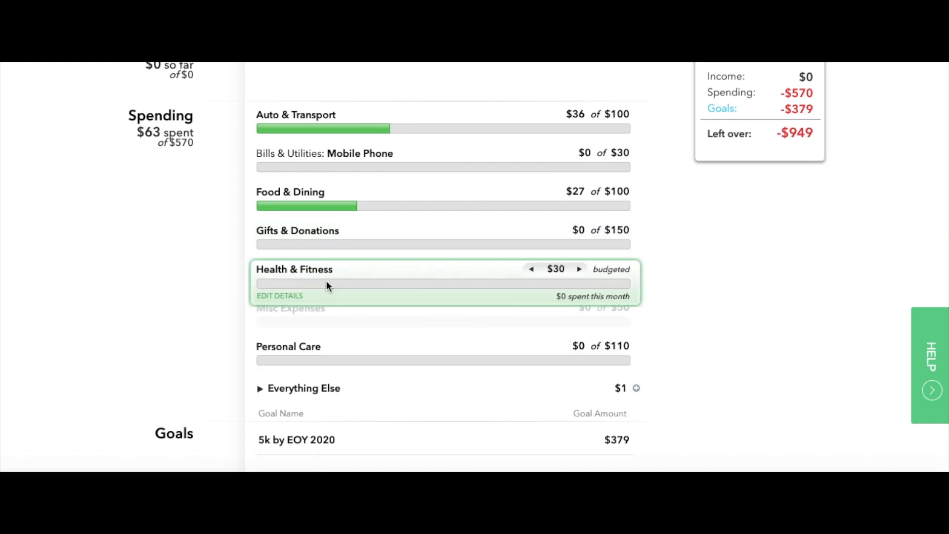
{"action": "mouse_move", "coordinate": [327, 284]}
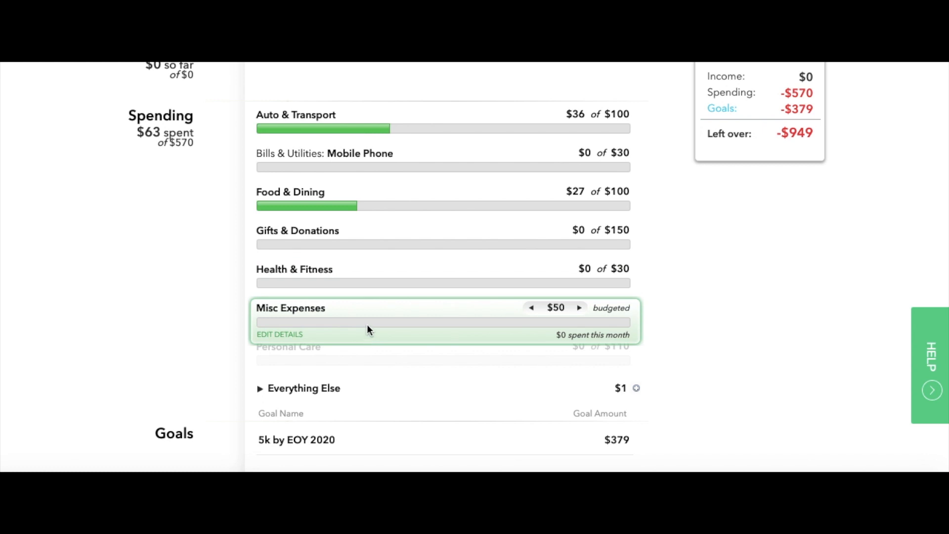
{"action": "mouse_move", "coordinate": [369, 328]}
Highlight the Misc Expenses row to examine its budgeted amount, and clear the highlight
{"action": "left_click_drag", "start_coordinate": [350, 312], "coordinate": [353, 244]}
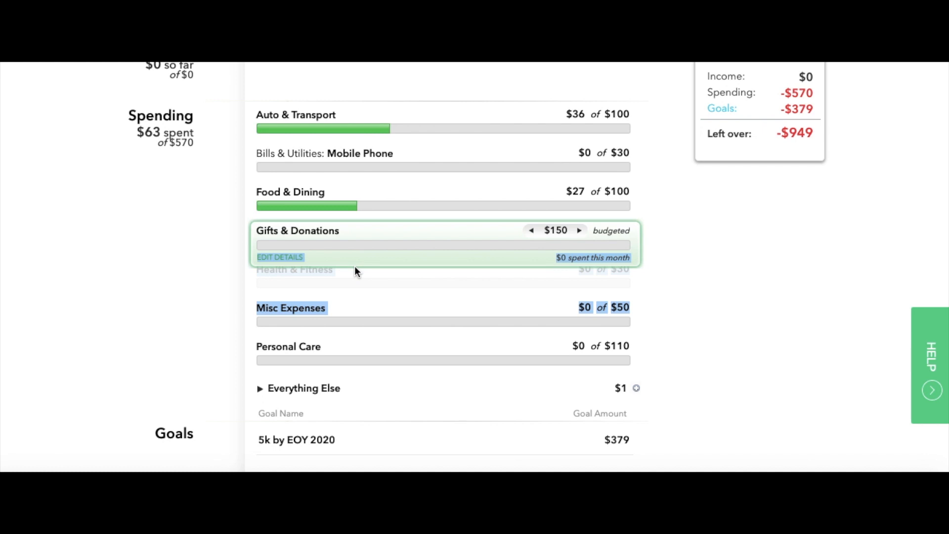
{"action": "left_click", "coordinate": [216, 298]}
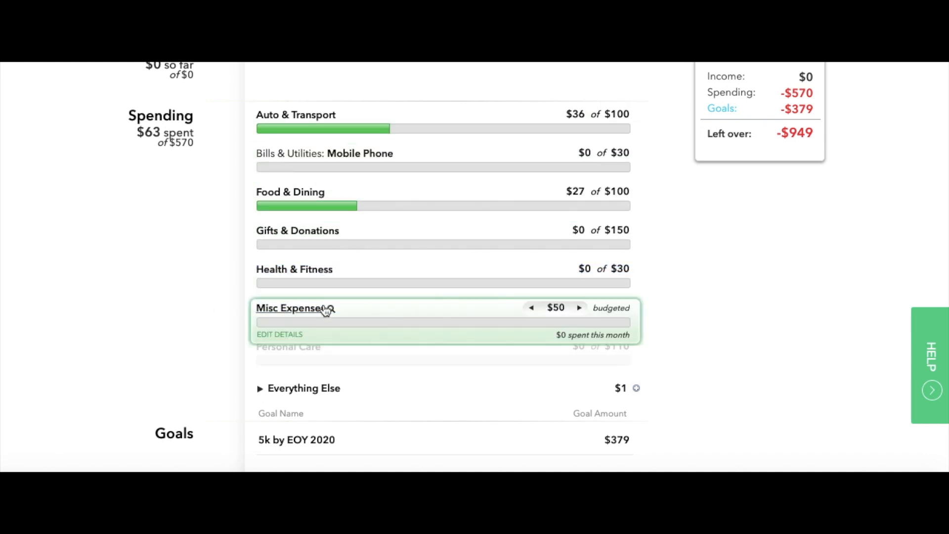
{"action": "mouse_move", "coordinate": [352, 313]}
{"action": "left_mouse_down"}
{"action": "mouse_move", "coordinate": [351, 277]}
{"action": "mouse_move", "coordinate": [320, 322]}
{"action": "left_mouse_up"}
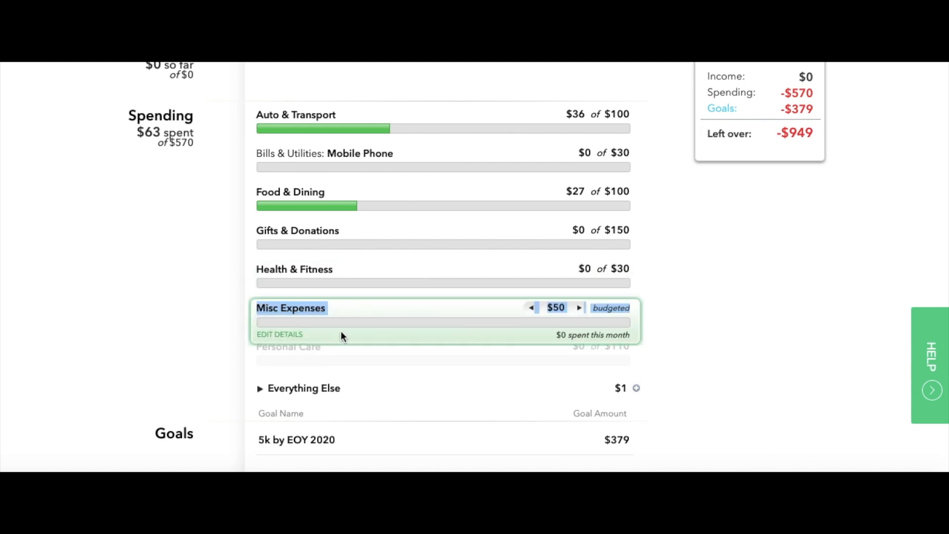
{"action": "left_click", "coordinate": [334, 312]}
{"action": "mouse_move", "coordinate": [333, 304]}
{"action": "left_mouse_down"}
{"action": "mouse_move", "coordinate": [334, 263]}
{"action": "mouse_move", "coordinate": [337, 322]}
{"action": "left_mouse_up"}
{"action": "left_click", "coordinate": [502, 306]}
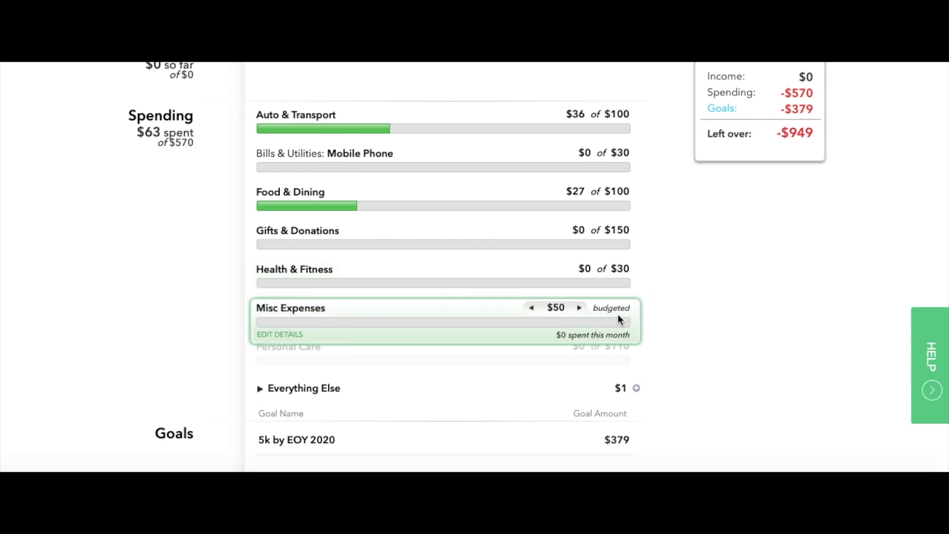
Highlight the rows from Gifts & Donations to Misc Expenses to compare these budgets, and clear the selection
{"action": "mouse_move", "coordinate": [529, 339]}
{"action": "left_mouse_down"}
{"action": "mouse_move", "coordinate": [532, 205]}
{"action": "mouse_move", "coordinate": [524, 232]}
{"action": "left_mouse_up"}
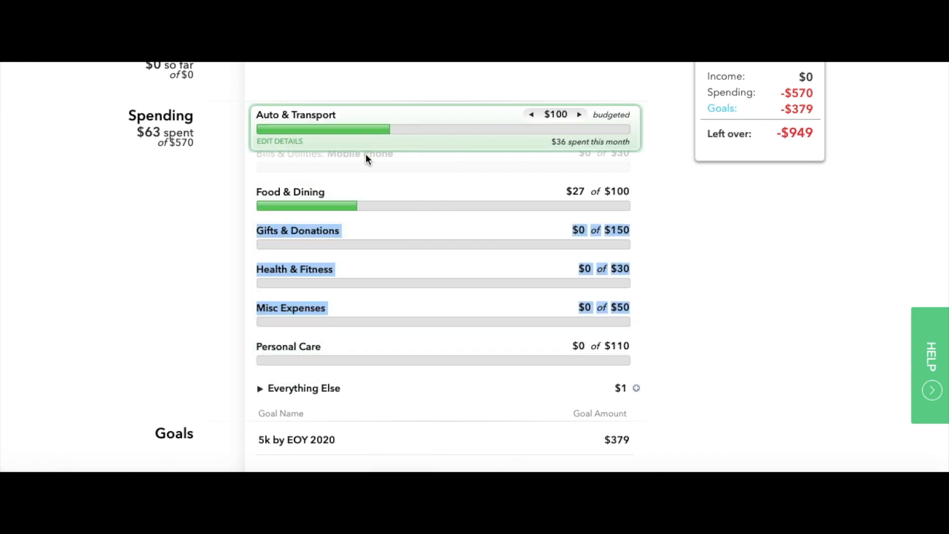
{"action": "left_click_drag", "start_coordinate": [307, 272], "coordinate": [307, 242]}
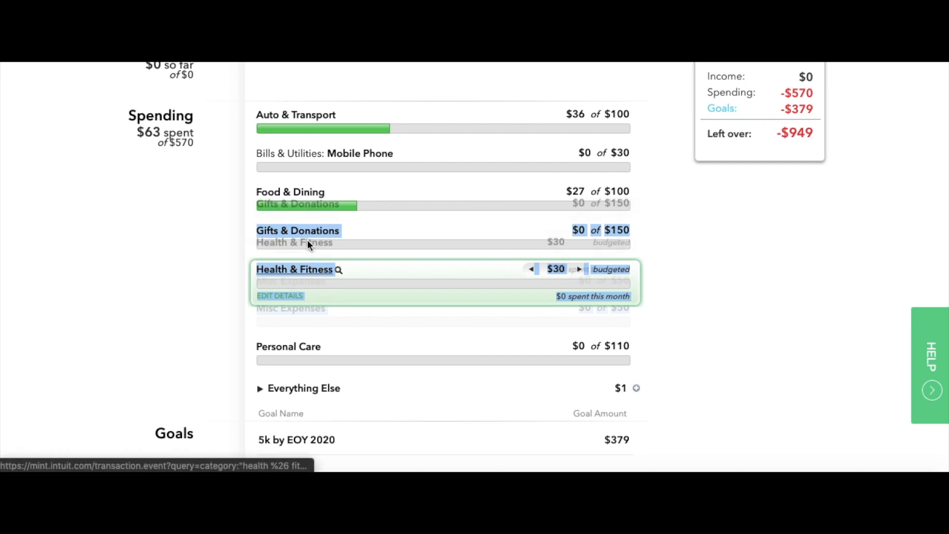
{"action": "left_click", "coordinate": [416, 262]}
{"action": "scroll", "coordinate": [417, 261], "scroll_direction": "up", "scroll_amount": 1}
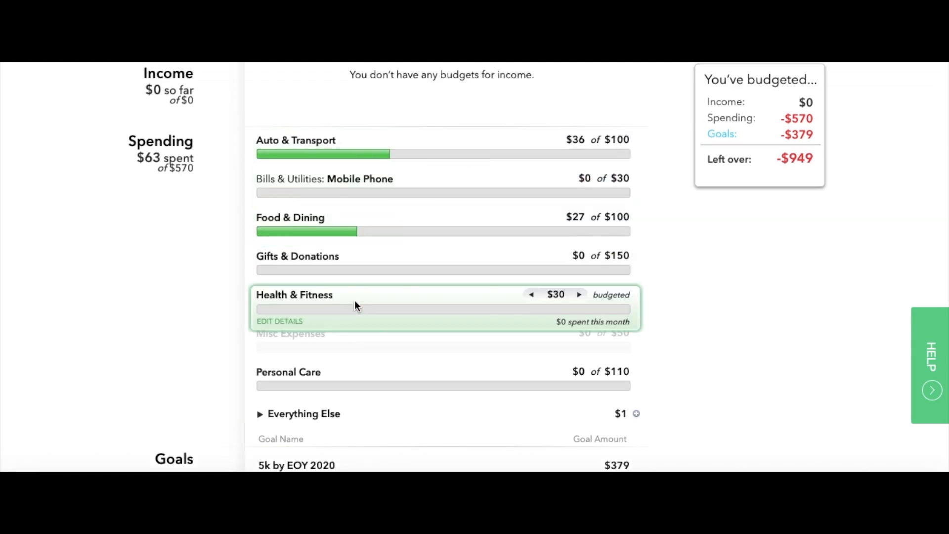
{"action": "left_click_drag", "start_coordinate": [347, 286], "coordinate": [349, 242]}
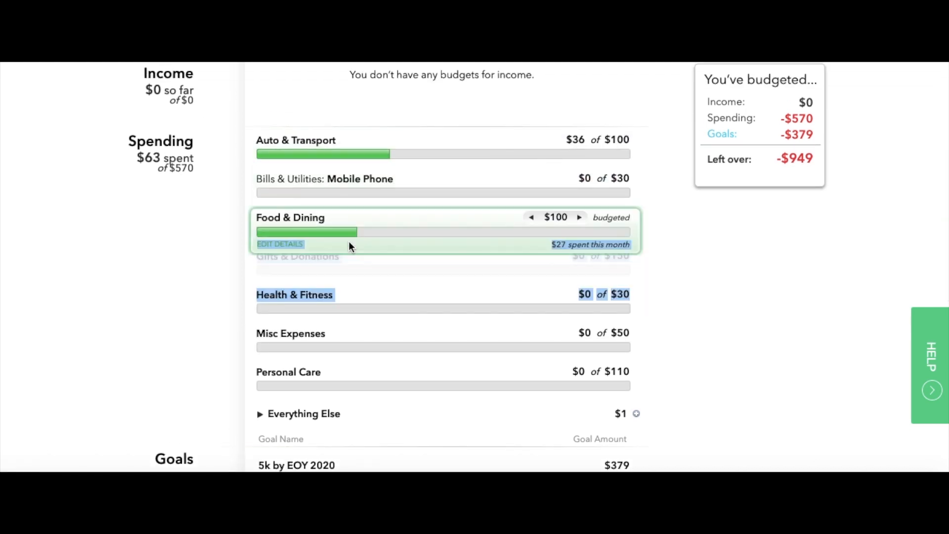
{"action": "left_click", "coordinate": [190, 309]}
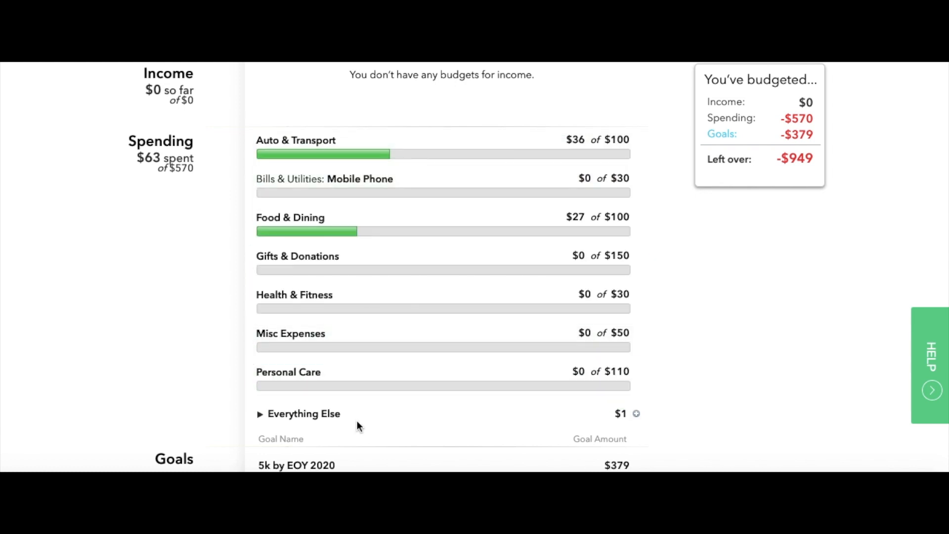
Lower the monthly Personal Care budget to $50
{"action": "left_click_drag", "start_coordinate": [351, 363], "coordinate": [349, 393]}
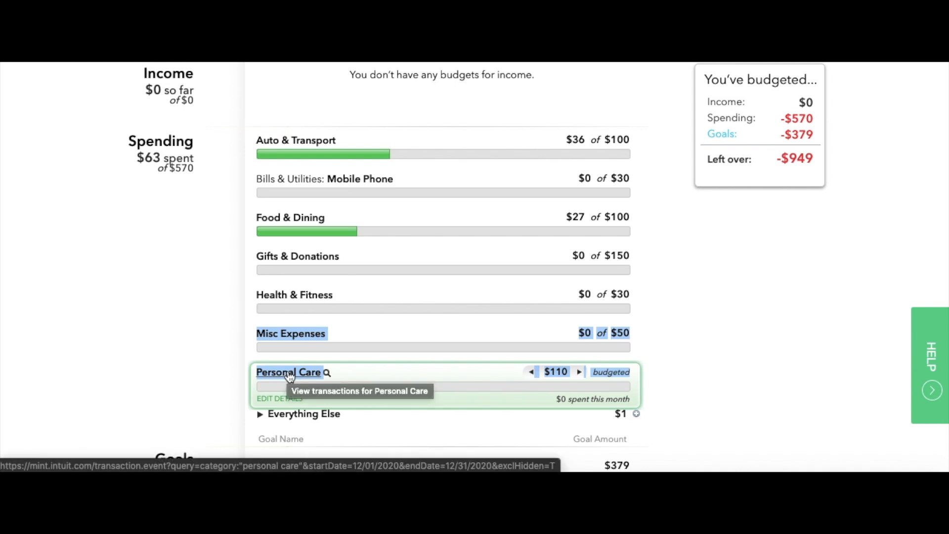
{"action": "left_click", "coordinate": [532, 374]}
{"action": "left_click", "coordinate": [532, 374]}
{"action": "left_click", "coordinate": [532, 374]}
{"action": "left_click", "coordinate": [532, 374]}
{"action": "left_click", "coordinate": [532, 374]}
{"action": "left_click", "coordinate": [532, 374]}
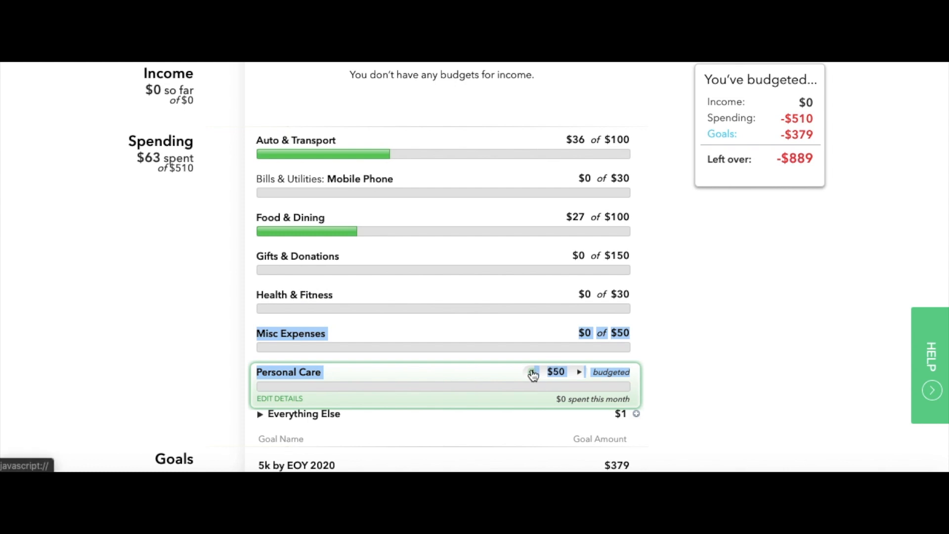
{"action": "left_click", "coordinate": [233, 371]}
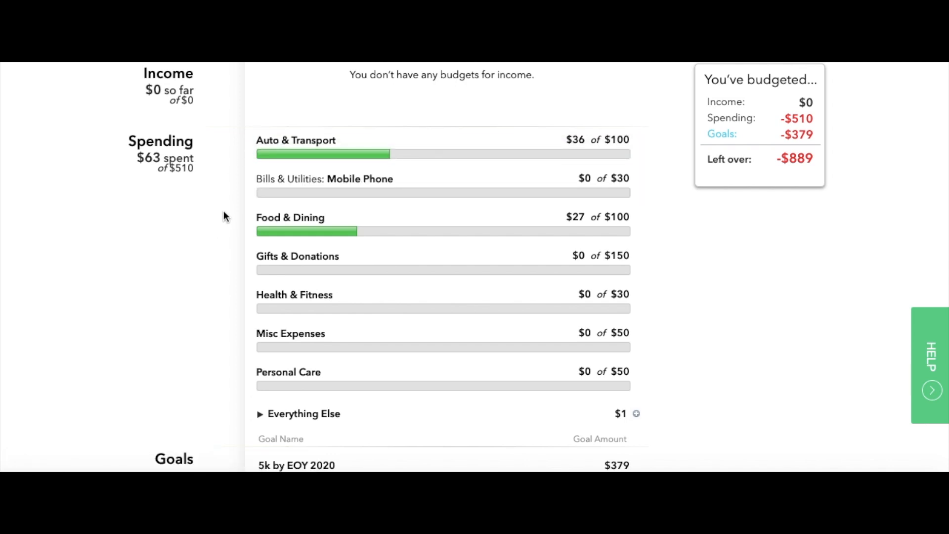
Lower the monthly Mobile Phone budget under Bills & Utilities to $0
{"action": "mouse_move", "coordinate": [324, 179]}
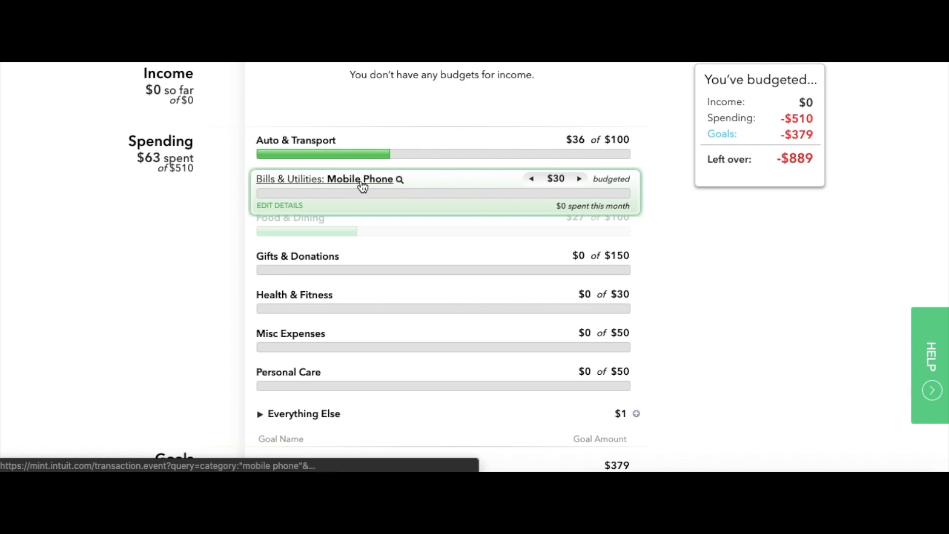
{"action": "left_click", "coordinate": [532, 179]}
{"action": "left_click", "coordinate": [531, 179]}
{"action": "left_click", "coordinate": [531, 179]}
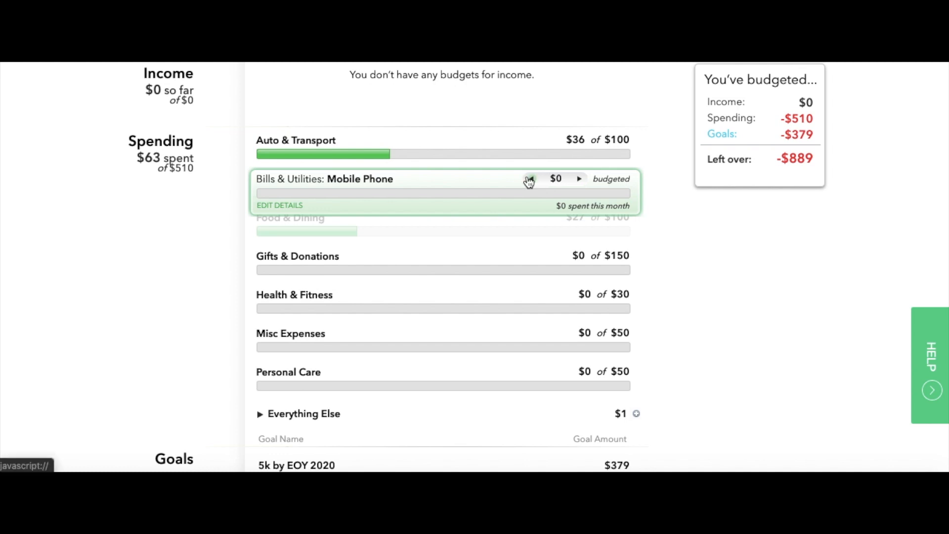
{"action": "left_click", "coordinate": [332, 194]}
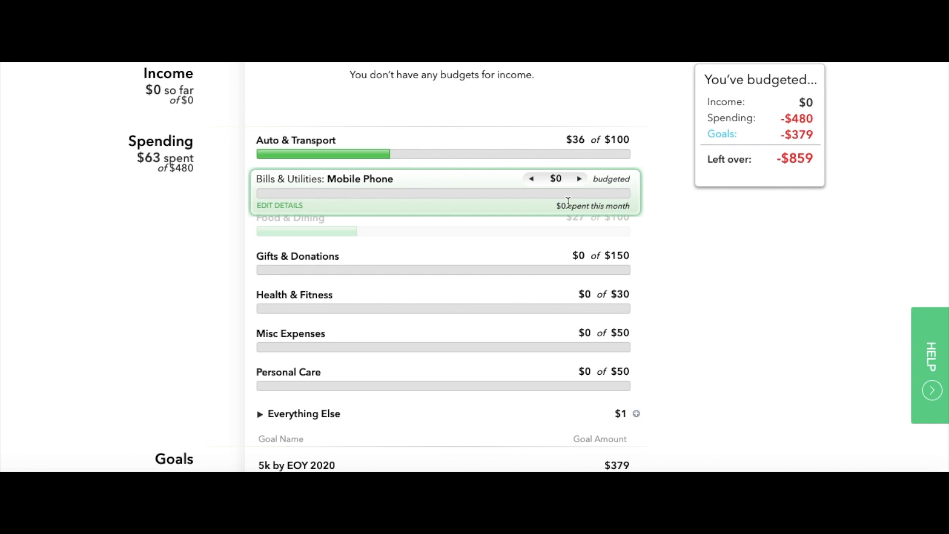
Delete the Mobile Phone budget through its budget details
{"action": "left_click", "coordinate": [280, 205]}
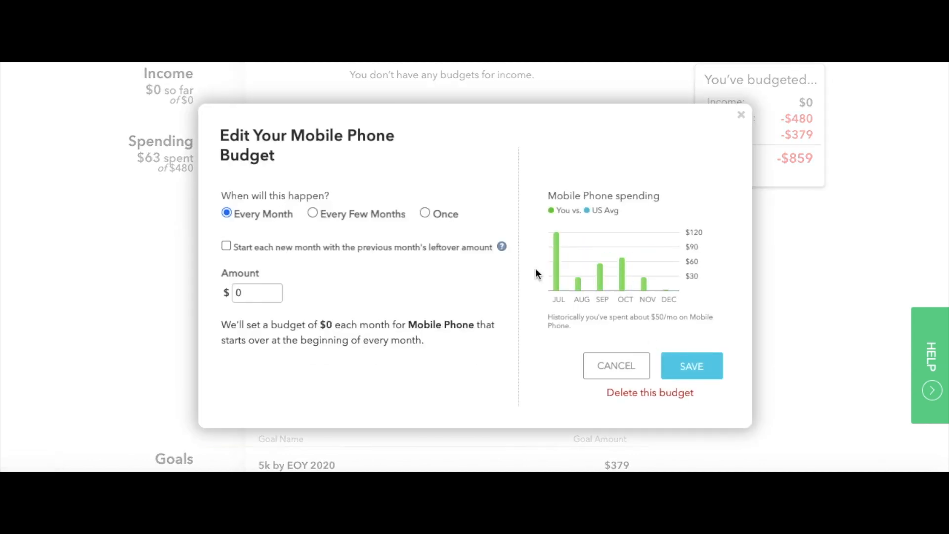
{"action": "left_click", "coordinate": [645, 394]}
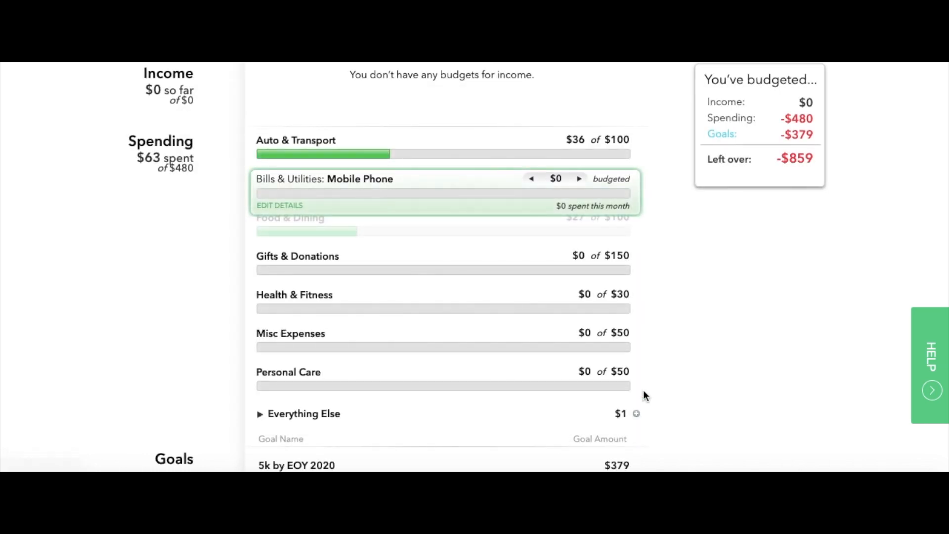
{"action": "left_click", "coordinate": [502, 206]}
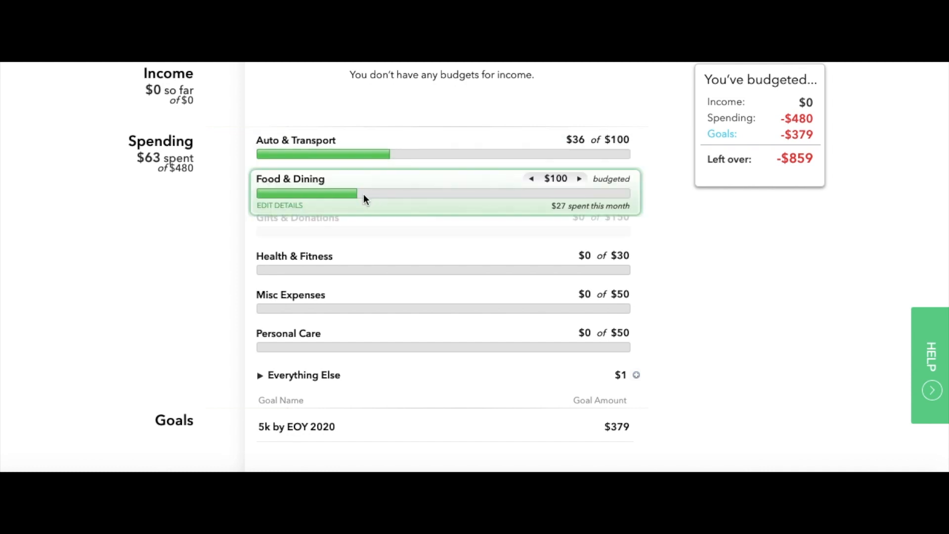
Review the Food & Dining, Gifts & Donations and Health & Fitness budgets
{"action": "mouse_move", "coordinate": [357, 191]}
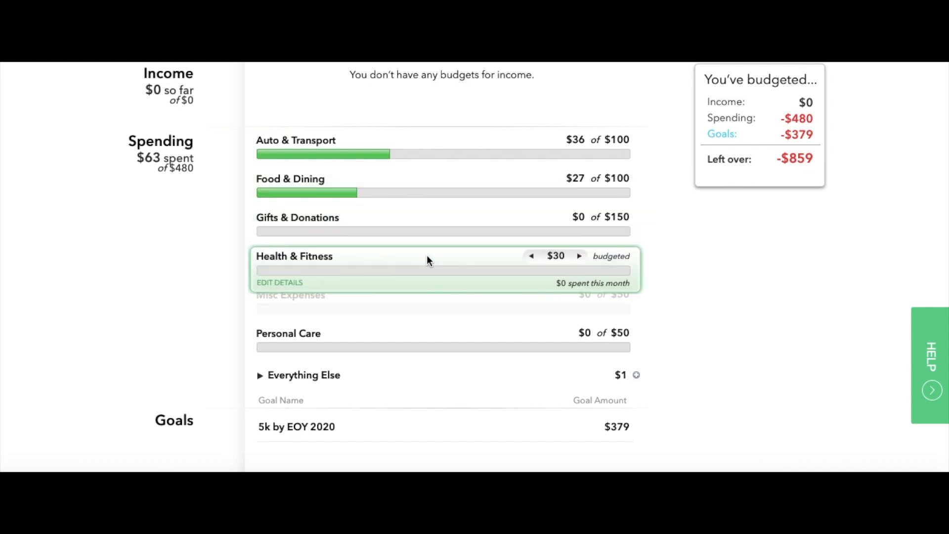
{"action": "scroll", "coordinate": [413, 229], "scroll_direction": "down", "scroll_amount": 1}
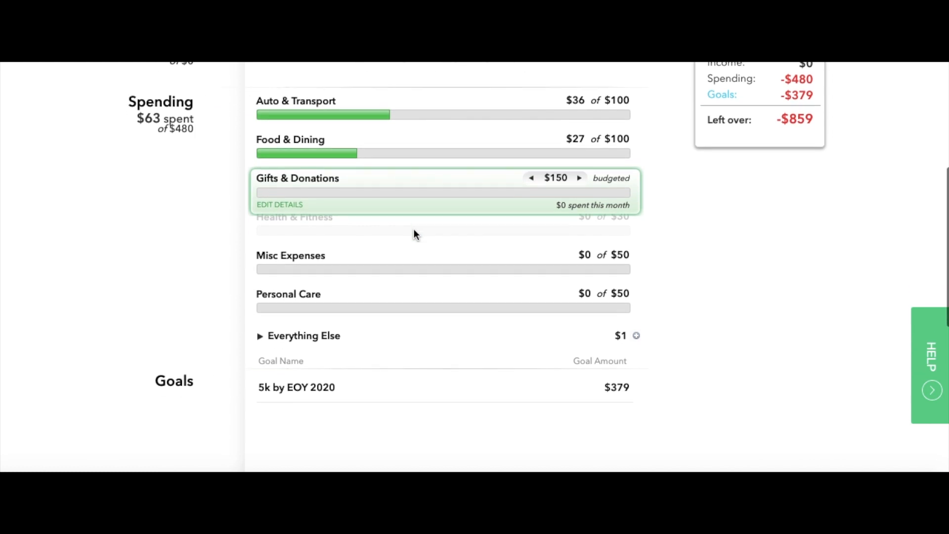
{"action": "scroll", "coordinate": [414, 230], "scroll_direction": "up", "scroll_amount": 1}
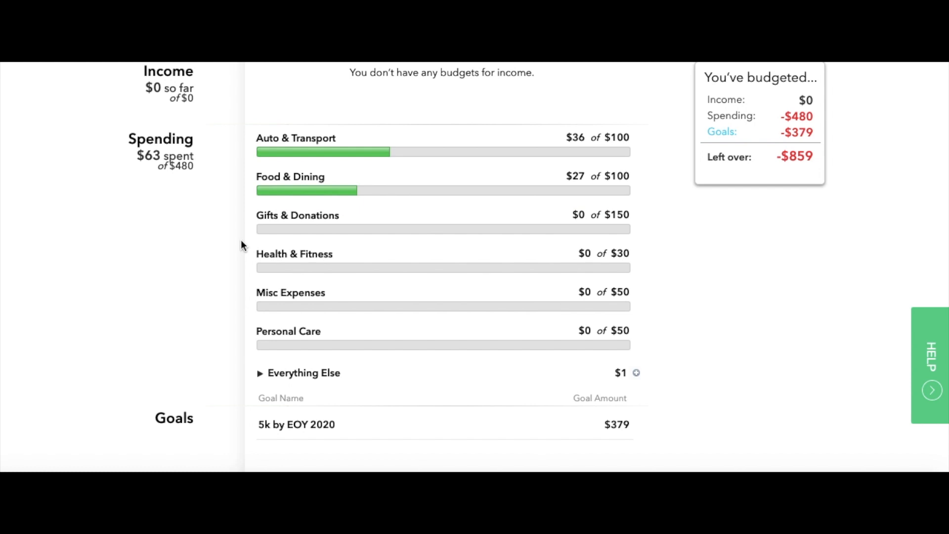
{"action": "mouse_move", "coordinate": [273, 230]}
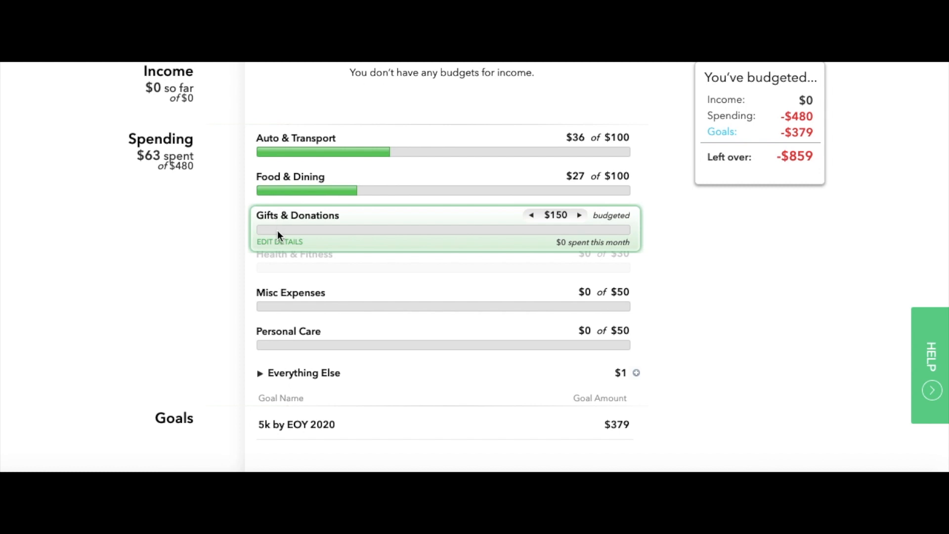
{"action": "scroll", "coordinate": [195, 277], "scroll_direction": "down", "scroll_amount": 2}
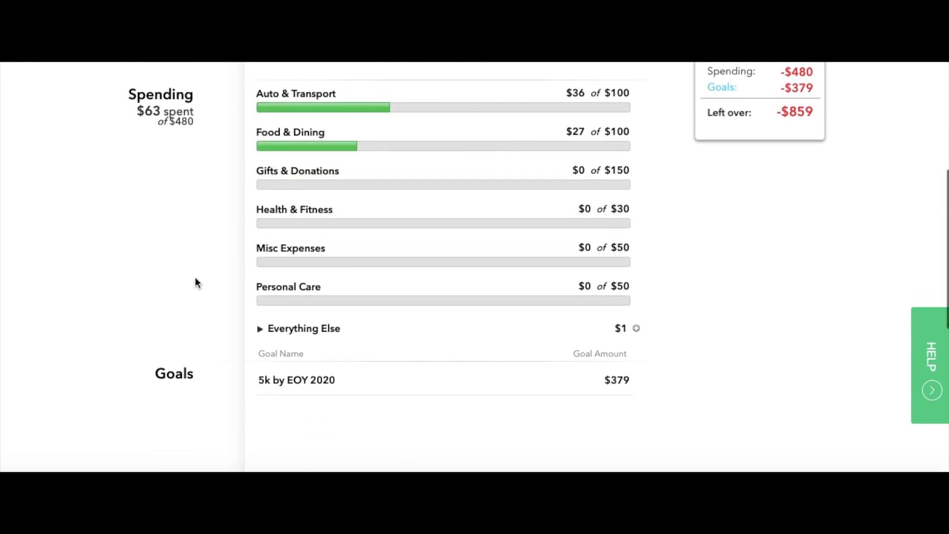
{"action": "left_click", "coordinate": [277, 171]}
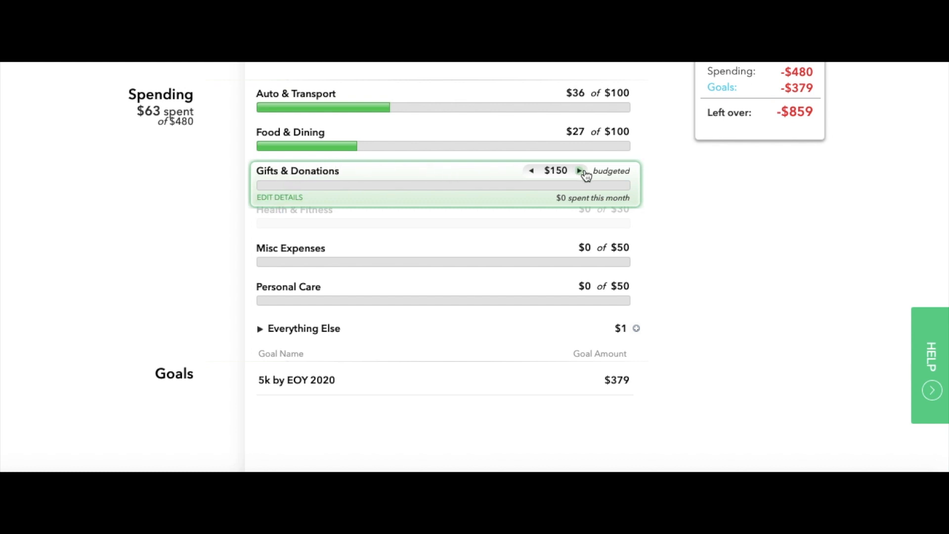
{"action": "left_click", "coordinate": [130, 197]}
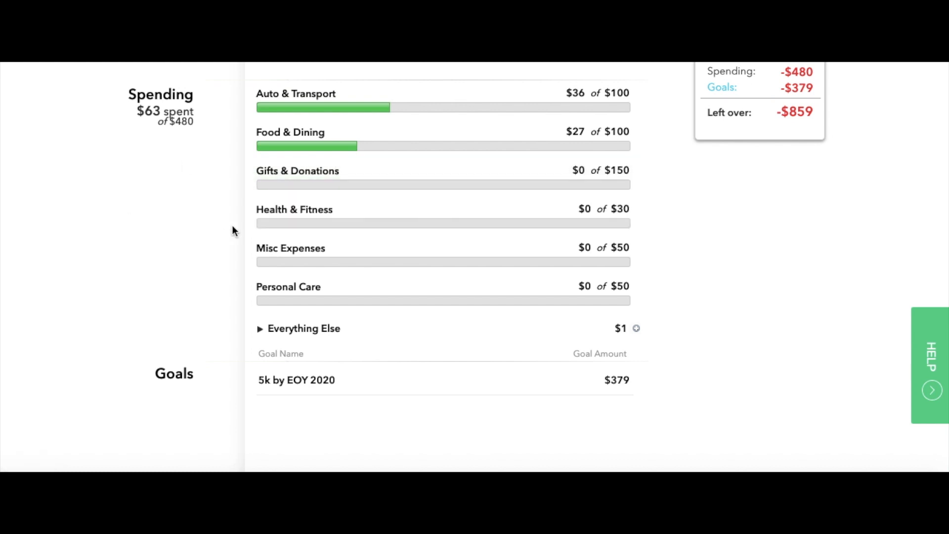
Raise the monthly Misc Expenses budget to $100
{"action": "mouse_move", "coordinate": [509, 191]}
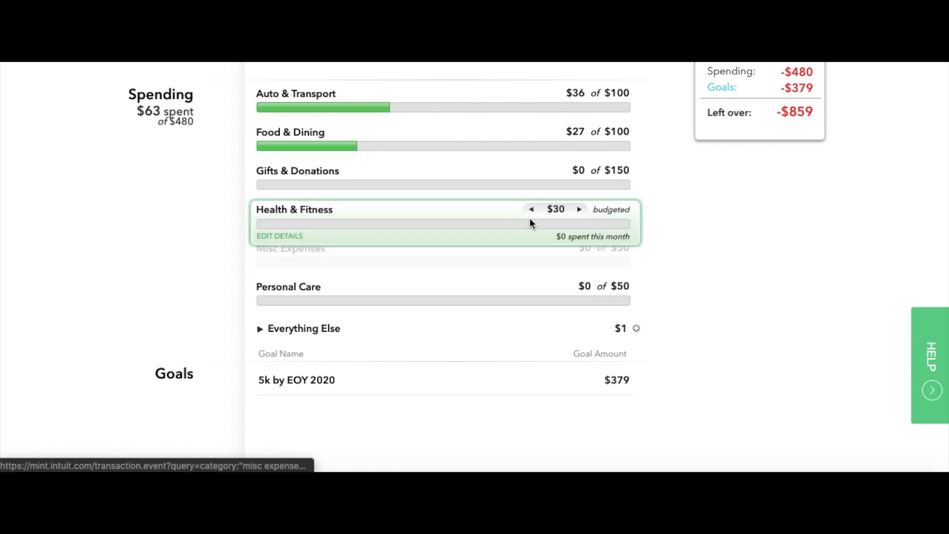
{"action": "left_click", "coordinate": [580, 248]}
{"action": "left_click", "coordinate": [579, 248]}
{"action": "left_click", "coordinate": [579, 248]}
{"action": "left_click", "coordinate": [579, 248]}
{"action": "left_click", "coordinate": [579, 248]}
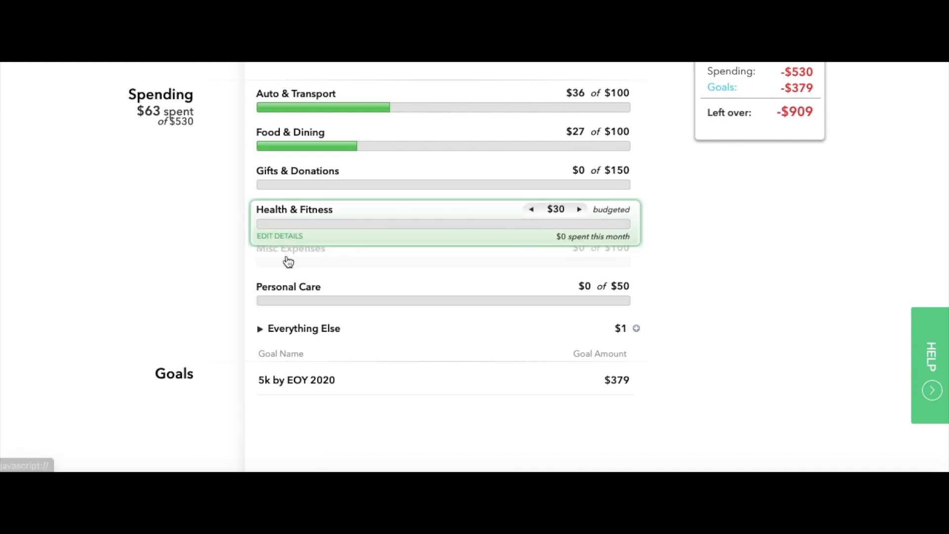
Review the spending budget list from Auto & Transport through Personal Care
{"action": "mouse_move", "coordinate": [293, 303]}
{"action": "mouse_move", "coordinate": [331, 247]}
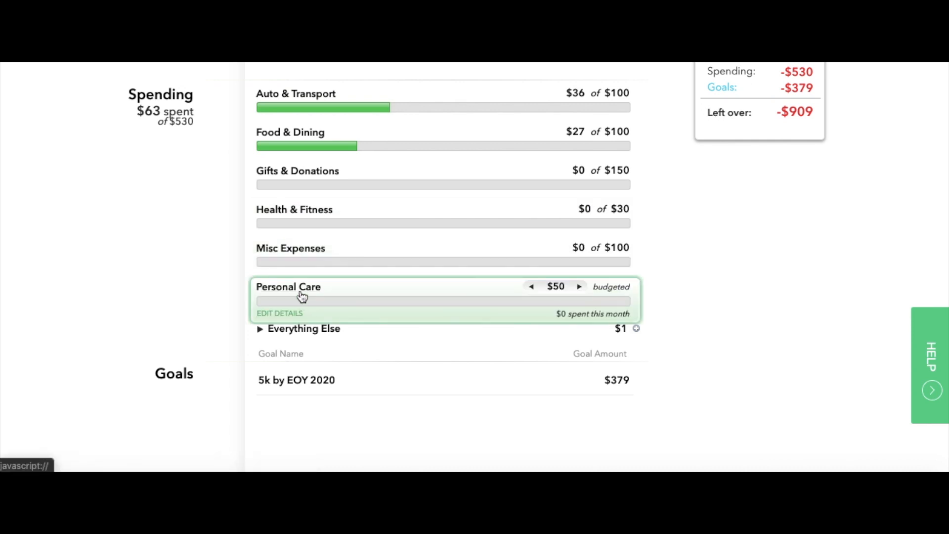
{"action": "scroll", "coordinate": [298, 290], "scroll_direction": "up", "scroll_amount": 2}
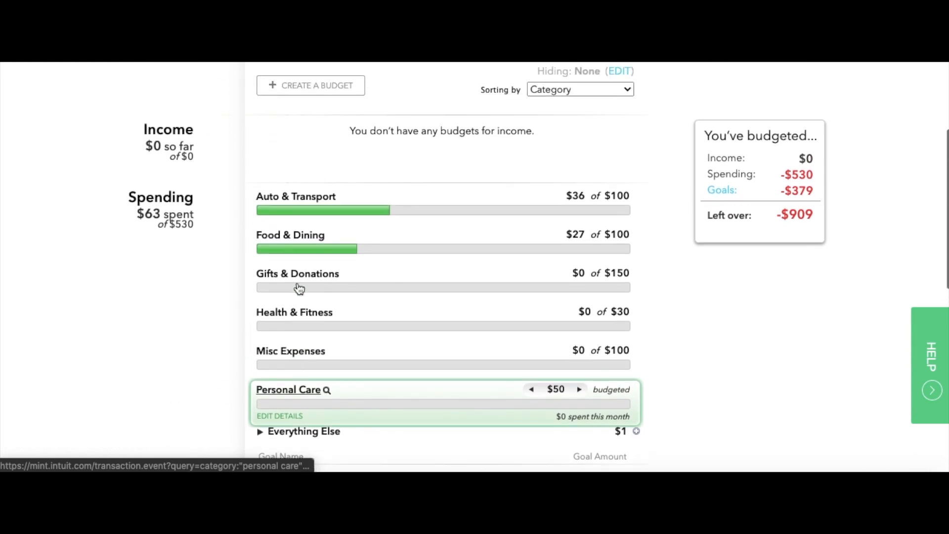
{"action": "scroll", "coordinate": [298, 288], "scroll_direction": "up", "scroll_amount": 1}
{"action": "scroll", "coordinate": [298, 288], "scroll_direction": "down", "scroll_amount": 1}
{"action": "scroll", "coordinate": [299, 288], "scroll_direction": "up", "scroll_amount": 1}
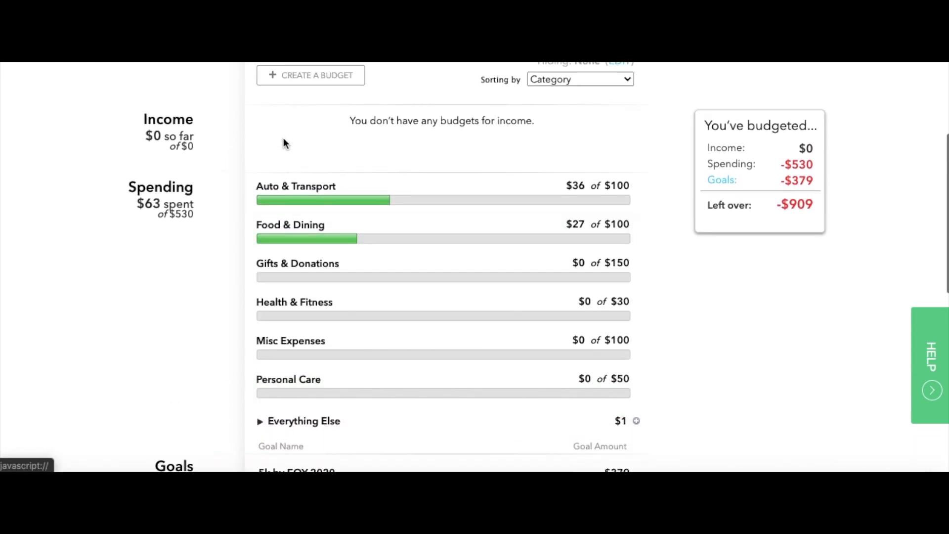
{"action": "scroll", "coordinate": [291, 264], "scroll_direction": "down", "scroll_amount": 1}
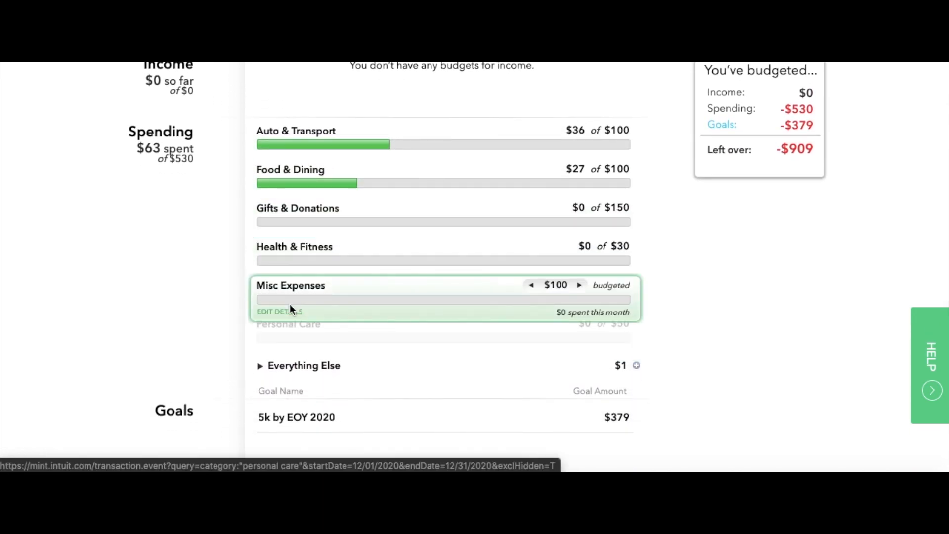
Start creating a new budget and open its list of available categories
{"action": "scroll", "coordinate": [280, 171], "scroll_direction": "up", "scroll_amount": 2}
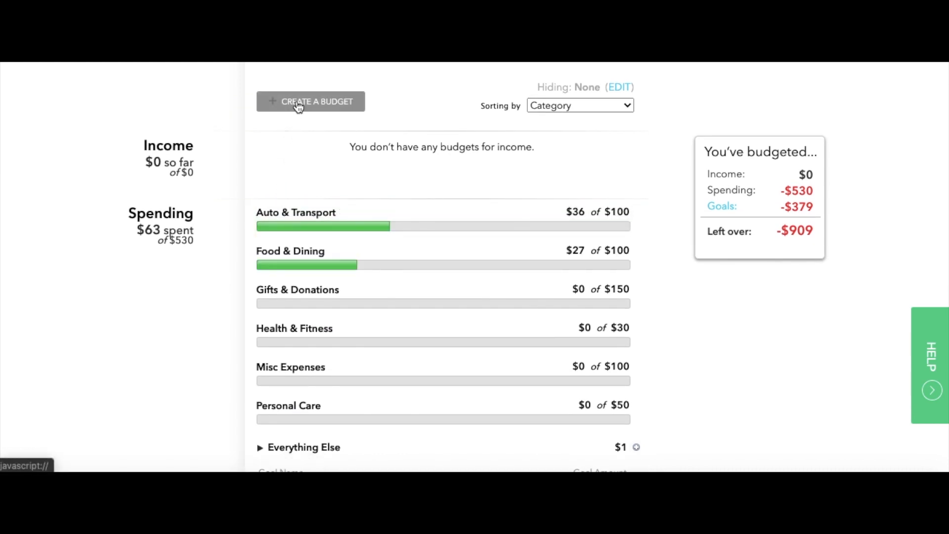
{"action": "left_click", "coordinate": [297, 103]}
{"action": "left_click", "coordinate": [288, 218]}
{"action": "left_click", "coordinate": [348, 224]}
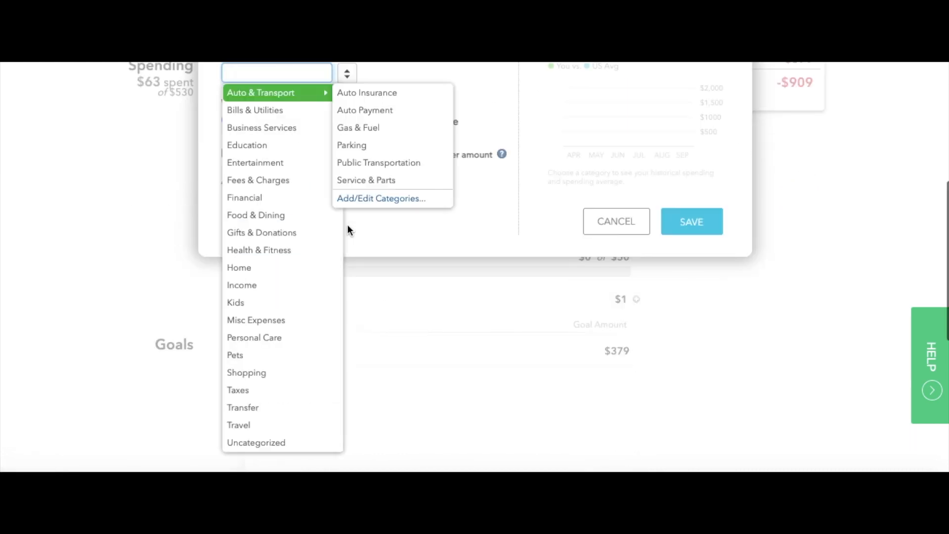
Examine the available budget categories and their subcategories, such as Income, Home, Food & Dining and Health & Fitness, and close the list
{"action": "mouse_move", "coordinate": [305, 149]}
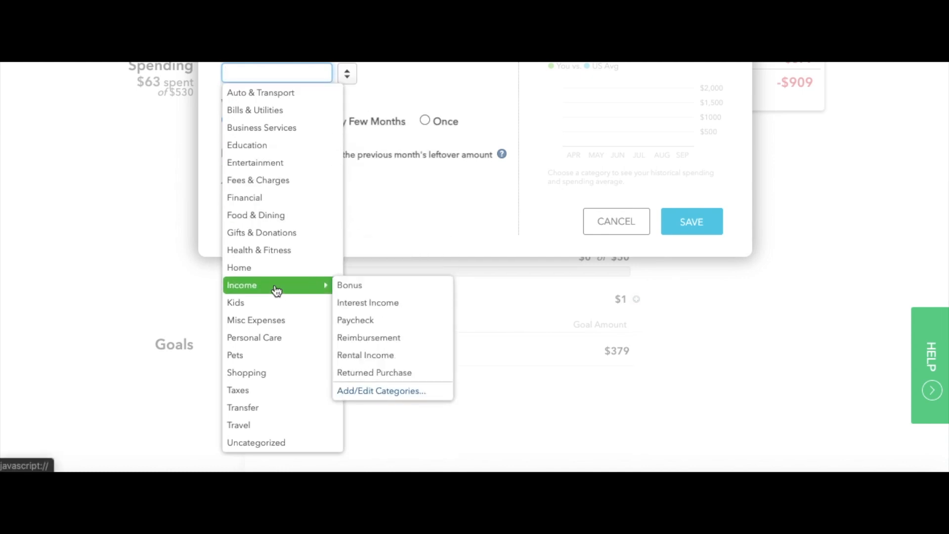
{"action": "mouse_move", "coordinate": [270, 376]}
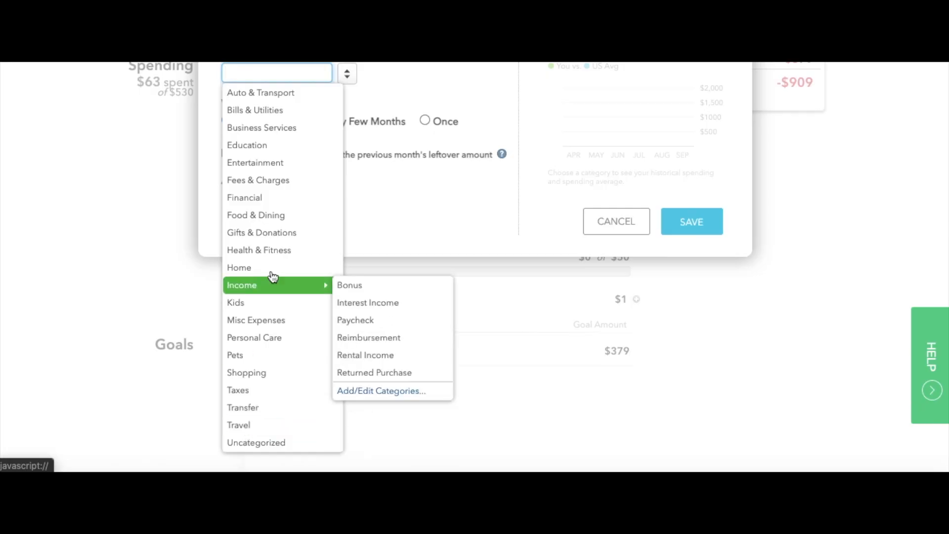
{"action": "mouse_move", "coordinate": [274, 269]}
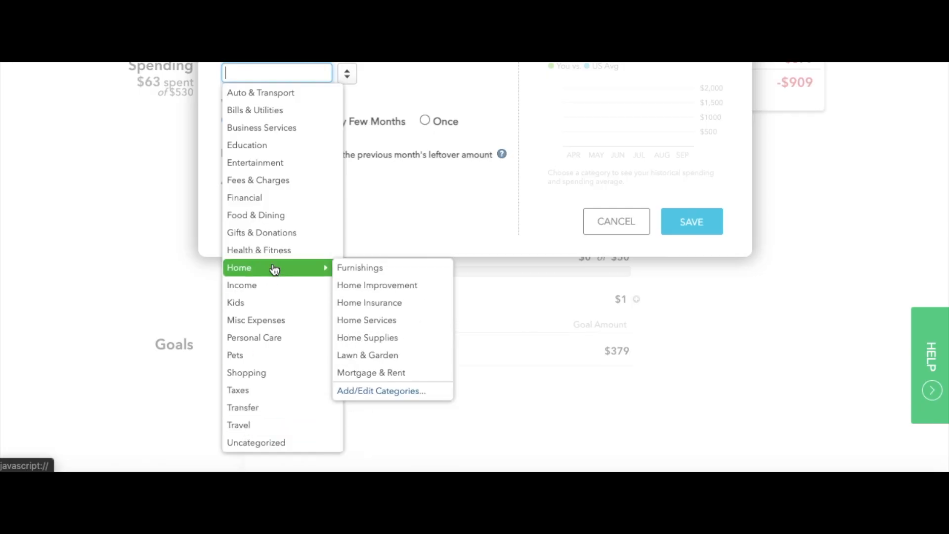
{"action": "mouse_move", "coordinate": [277, 218]}
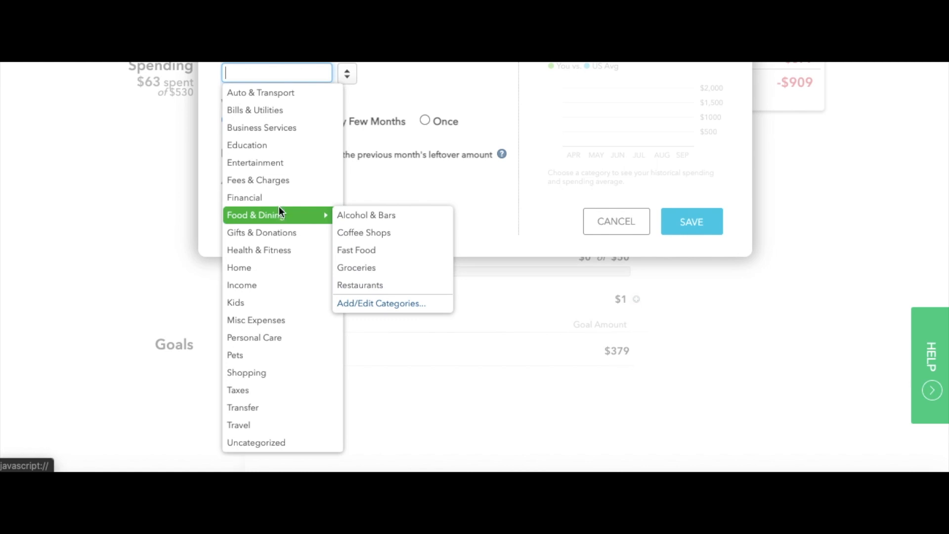
{"action": "mouse_move", "coordinate": [328, 153]}
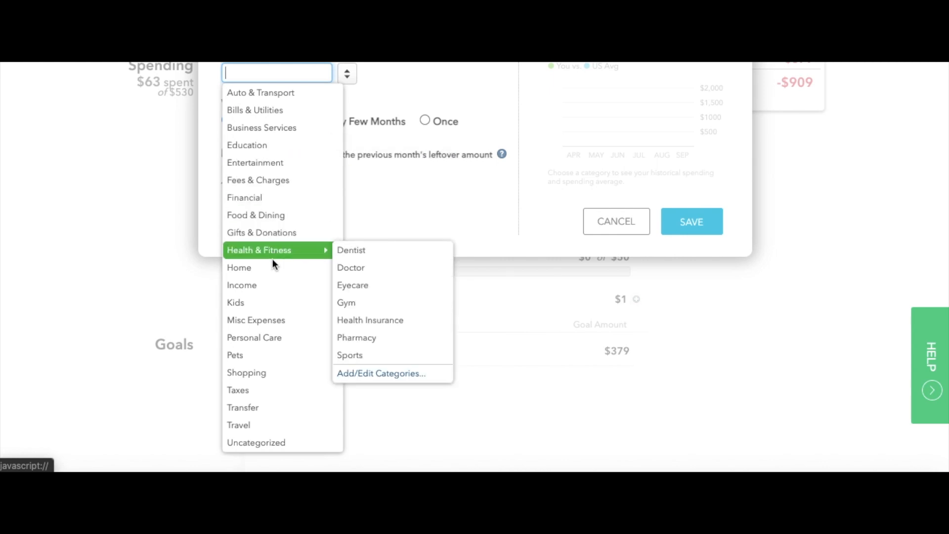
{"action": "mouse_move", "coordinate": [265, 372]}
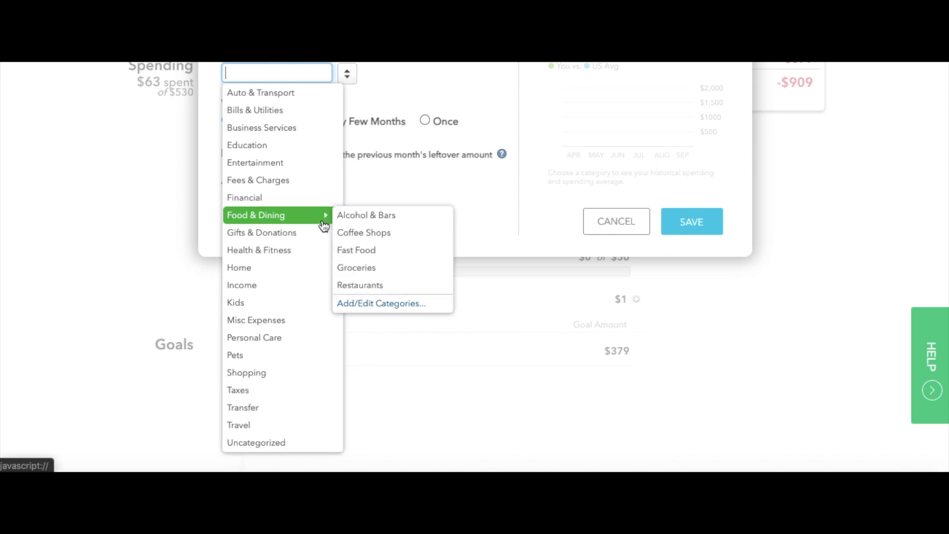
{"action": "mouse_move", "coordinate": [316, 232]}
{"action": "left_click", "coordinate": [410, 189]}
{"action": "scroll", "coordinate": [411, 193], "scroll_direction": "up", "scroll_amount": 3}
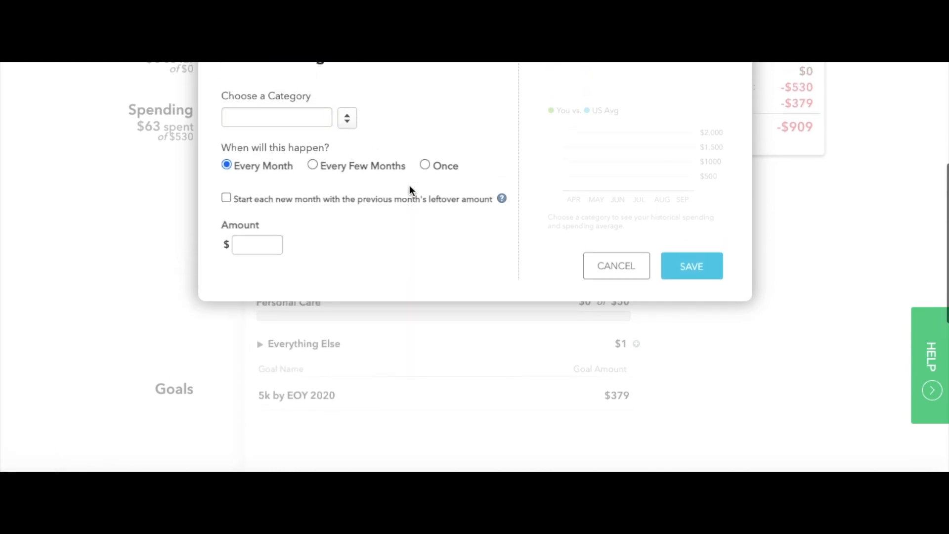
Choose Shopping as the category for the new budget
{"action": "left_click", "coordinate": [348, 193]}
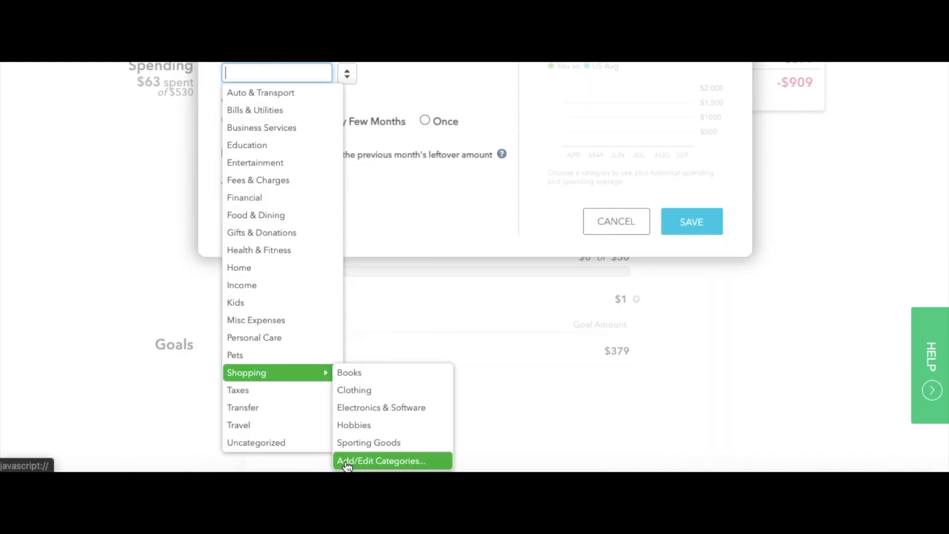
{"action": "left_click", "coordinate": [300, 371]}
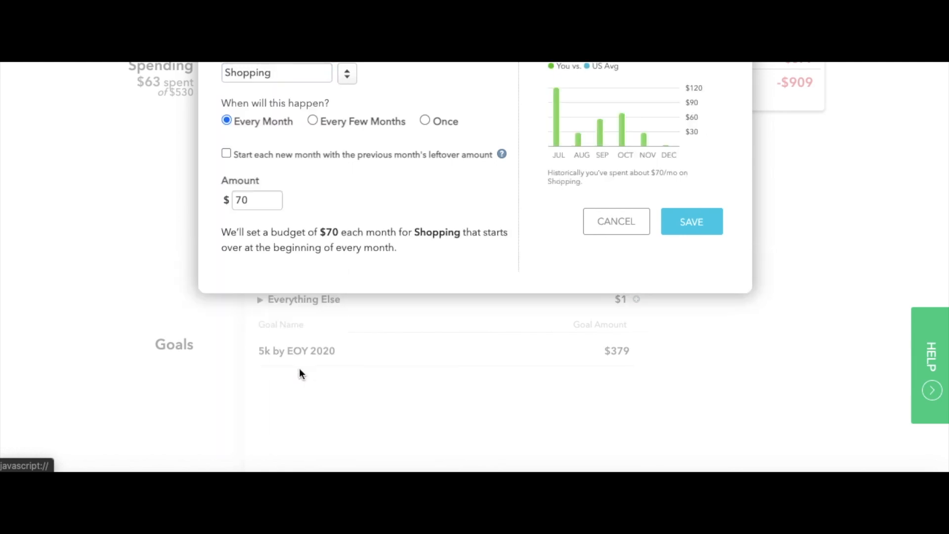
{"action": "scroll", "coordinate": [380, 257], "scroll_direction": "up", "scroll_amount": 3}
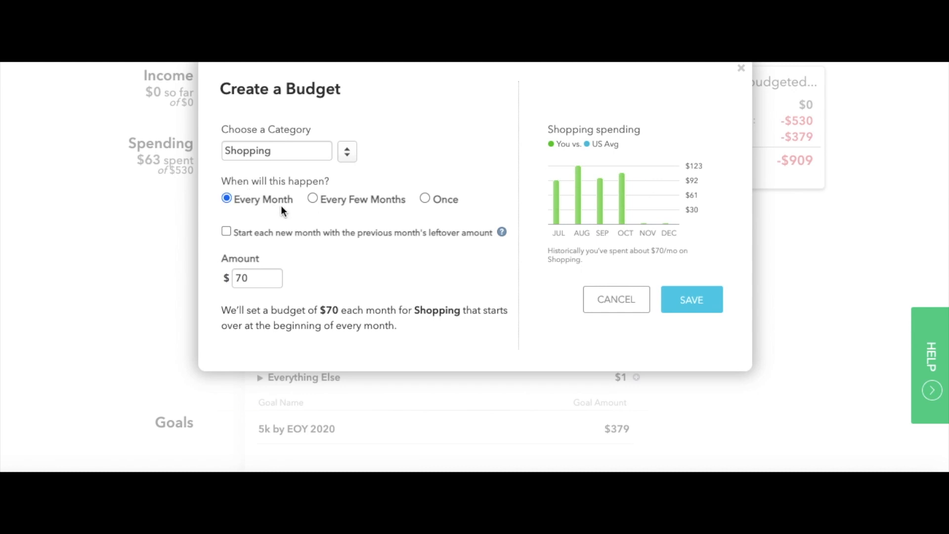
Make the new Shopping budget a one-time budget with an amount of $100
{"action": "left_click", "coordinate": [425, 198]}
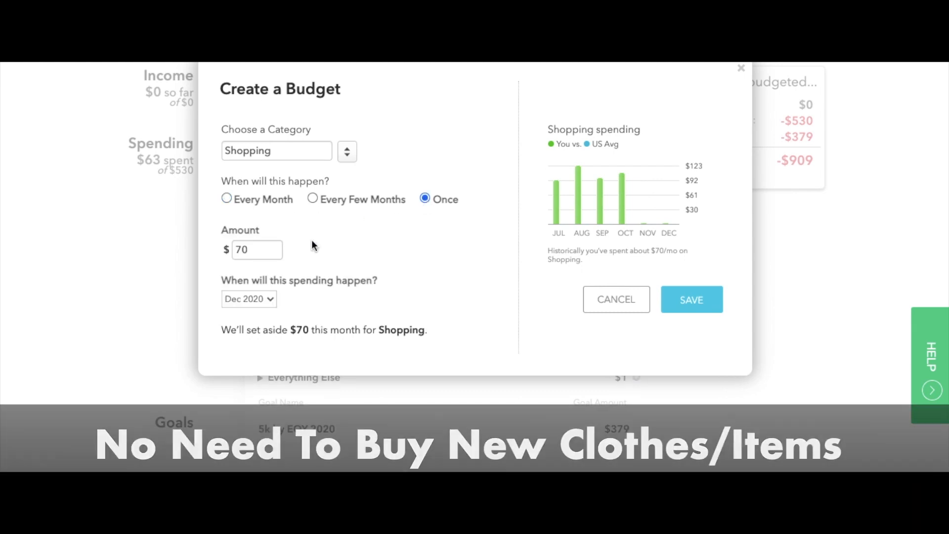
{"action": "double_click", "coordinate": [256, 259]}
{"action": "key", "text": "BackSpace"}
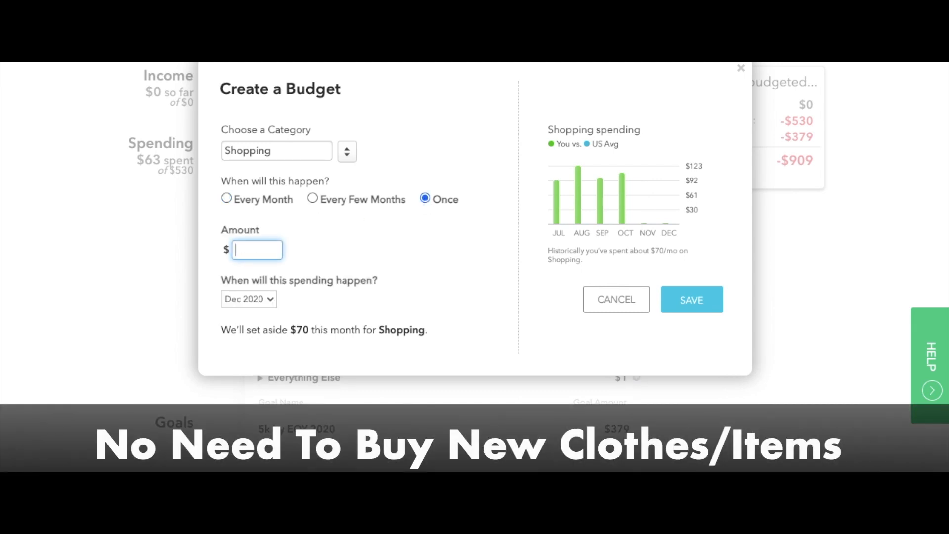
{"action": "type", "text": "100"}
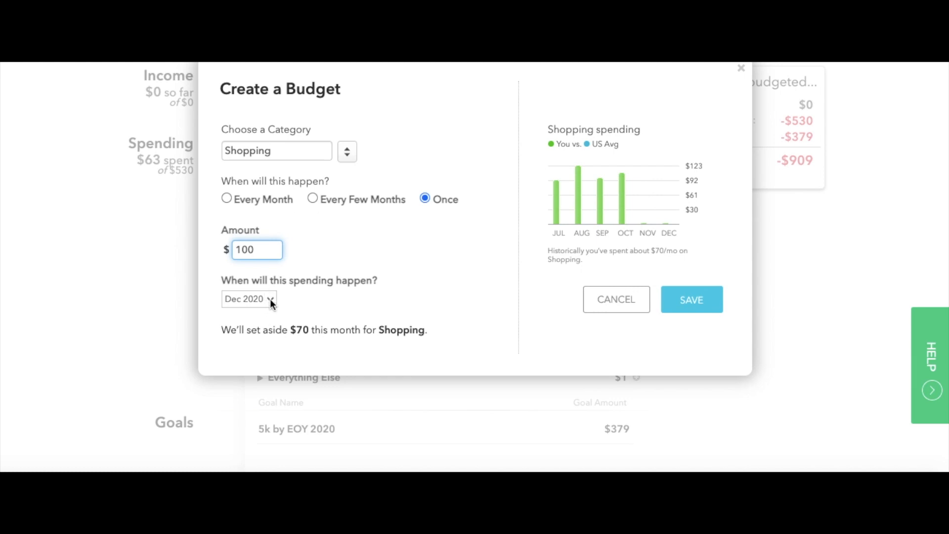
{"action": "left_click", "coordinate": [339, 250]}
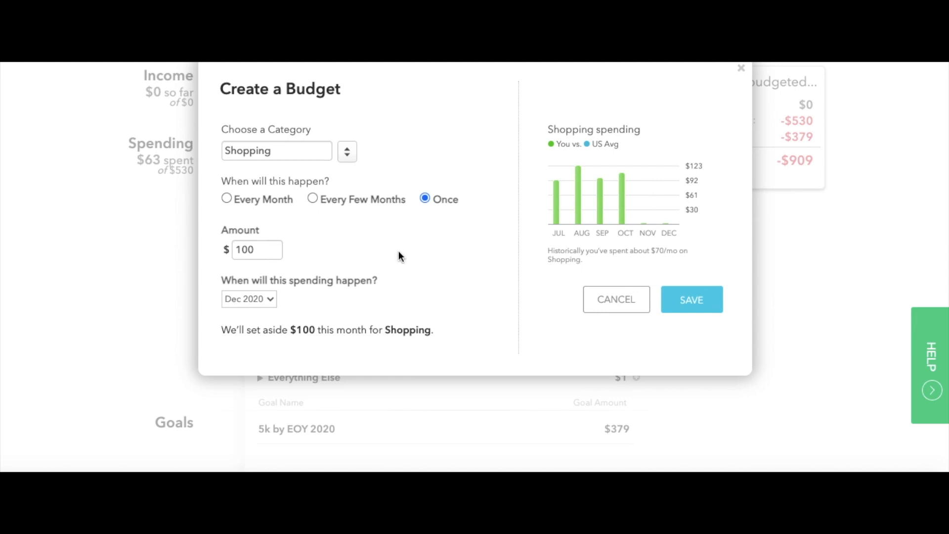
Save the new one-time Shopping budget and check its entry among the spending budgets
{"action": "left_click", "coordinate": [708, 304]}
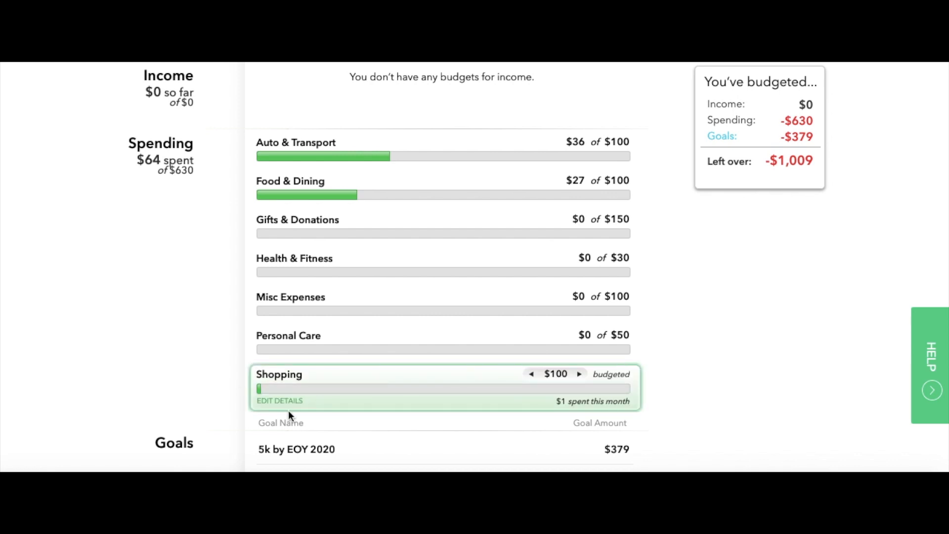
{"action": "scroll", "coordinate": [436, 275], "scroll_direction": "up", "scroll_amount": 3}
{"action": "scroll", "coordinate": [437, 274], "scroll_direction": "down", "scroll_amount": 2}
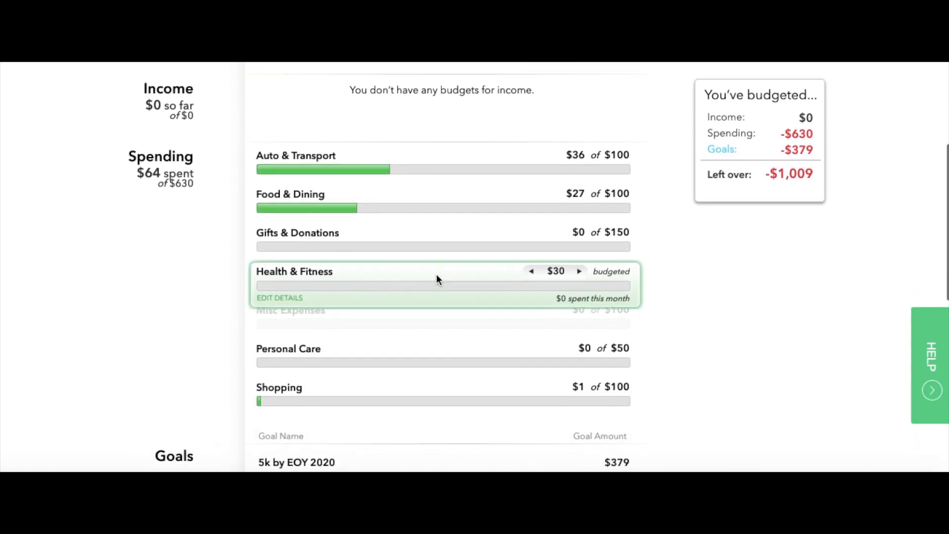
{"action": "scroll", "coordinate": [436, 274], "scroll_direction": "down", "scroll_amount": 3}
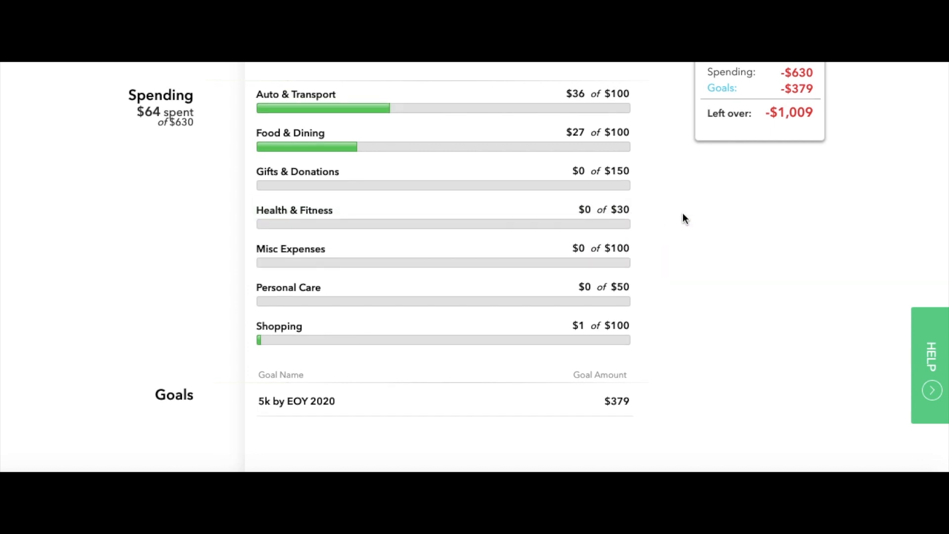
Review the December 2020 budgets, comparing the income section, the spending categories, the goal and the budgeted summary
{"action": "scroll", "coordinate": [683, 218], "scroll_direction": "up", "scroll_amount": 2}
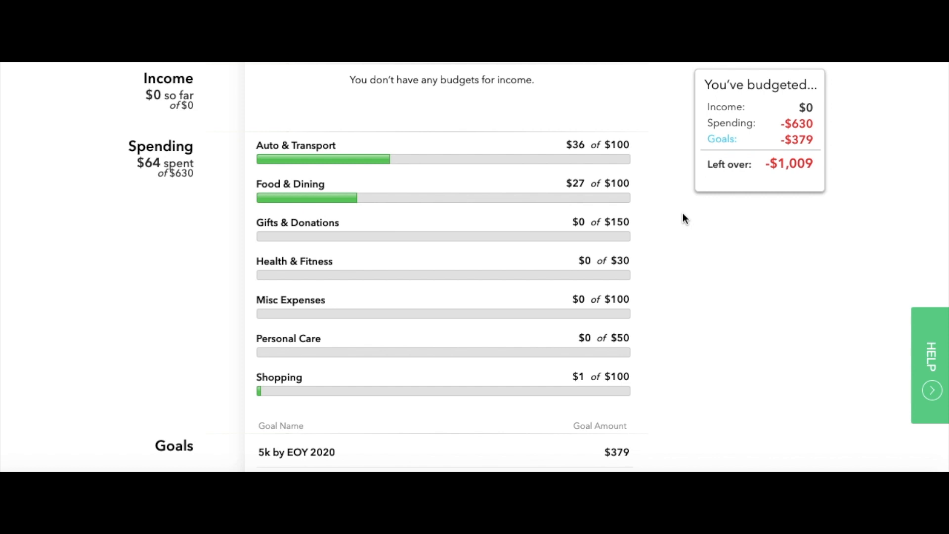
{"action": "scroll", "coordinate": [683, 212], "scroll_direction": "up", "scroll_amount": 1}
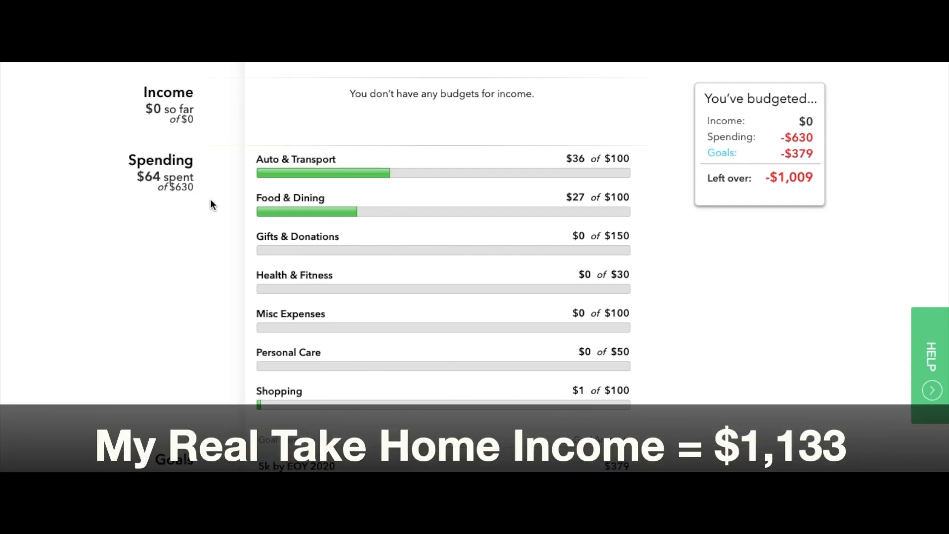
{"action": "scroll", "coordinate": [210, 200], "scroll_direction": "up", "scroll_amount": 3}
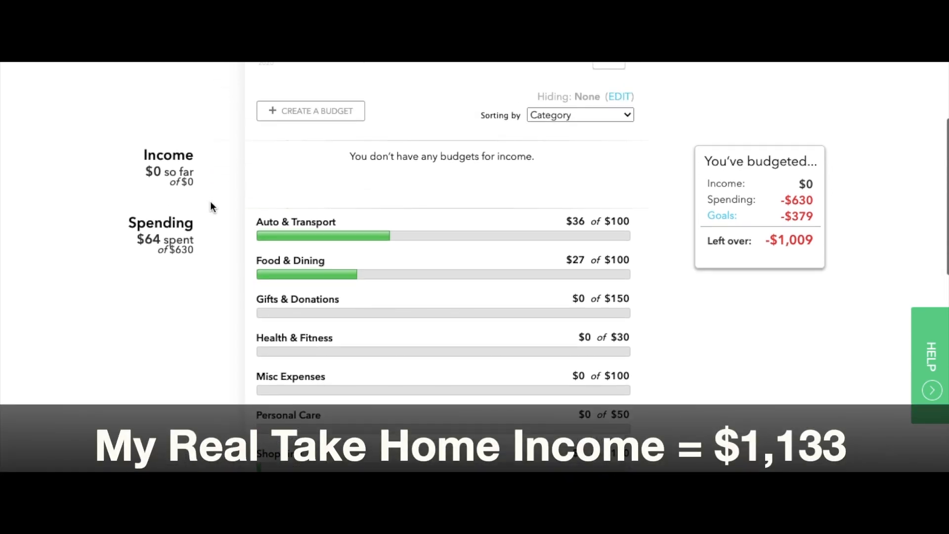
{"action": "scroll", "coordinate": [280, 160], "scroll_direction": "up", "scroll_amount": 3}
{"action": "scroll", "coordinate": [280, 160], "scroll_direction": "down", "scroll_amount": 3}
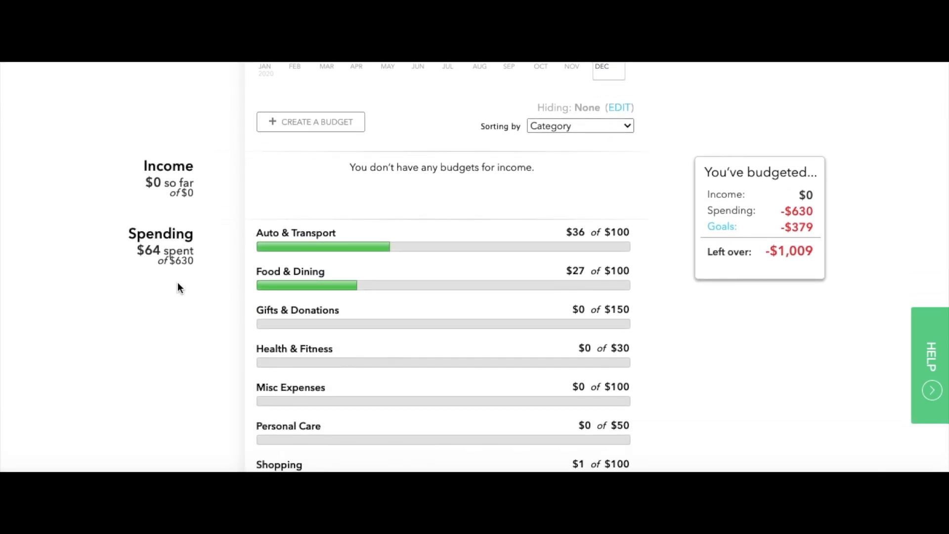
{"action": "scroll", "coordinate": [208, 257], "scroll_direction": "down", "scroll_amount": 3}
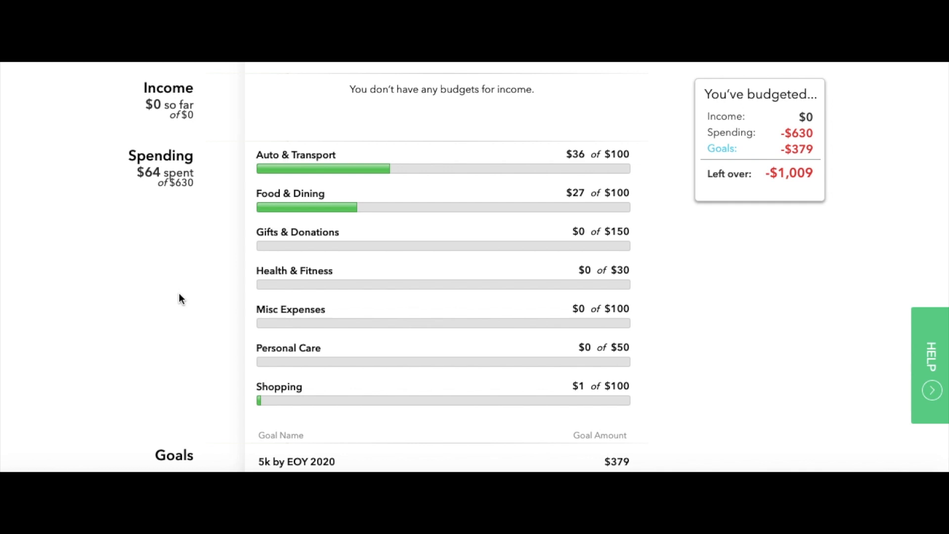
{"action": "scroll", "coordinate": [179, 294], "scroll_direction": "down", "scroll_amount": 3}
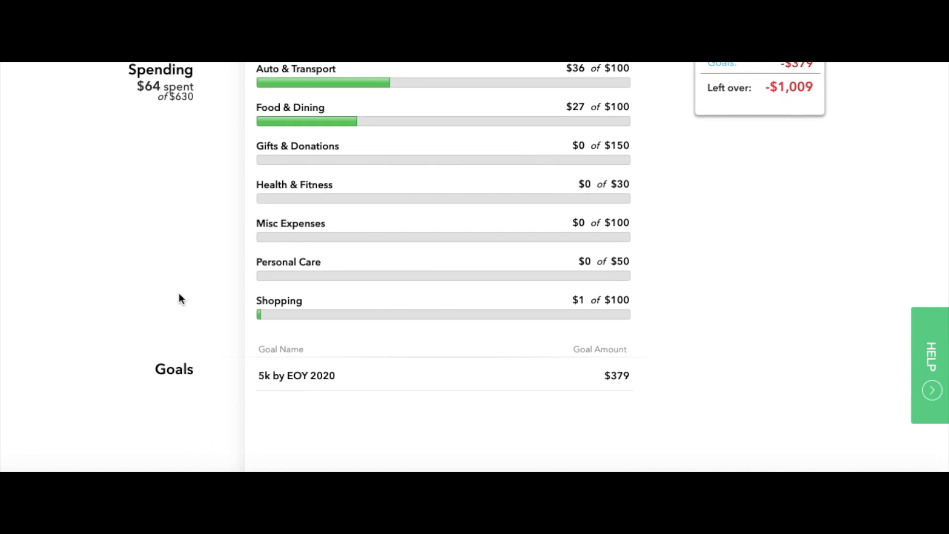
{"action": "scroll", "coordinate": [179, 296], "scroll_direction": "up", "scroll_amount": 2}
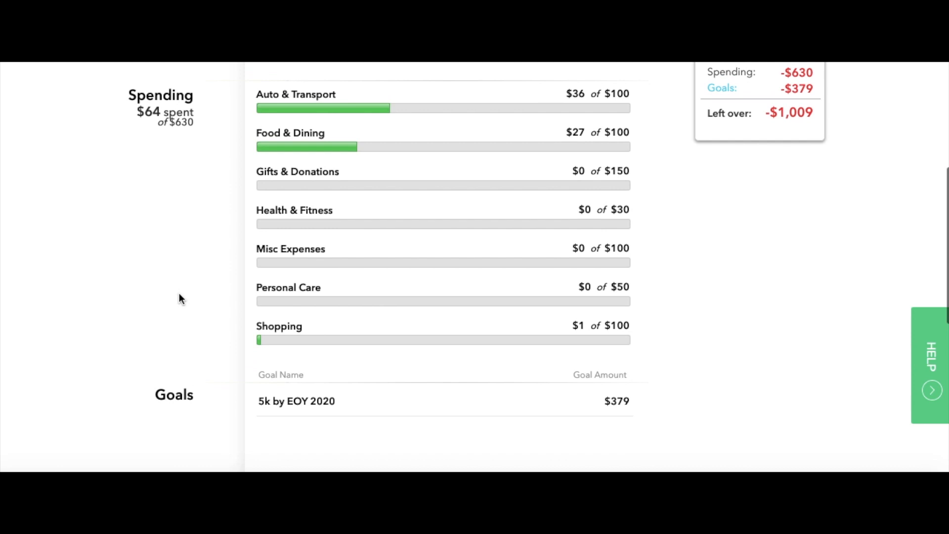
{"action": "scroll", "coordinate": [180, 294], "scroll_direction": "up", "scroll_amount": 2}
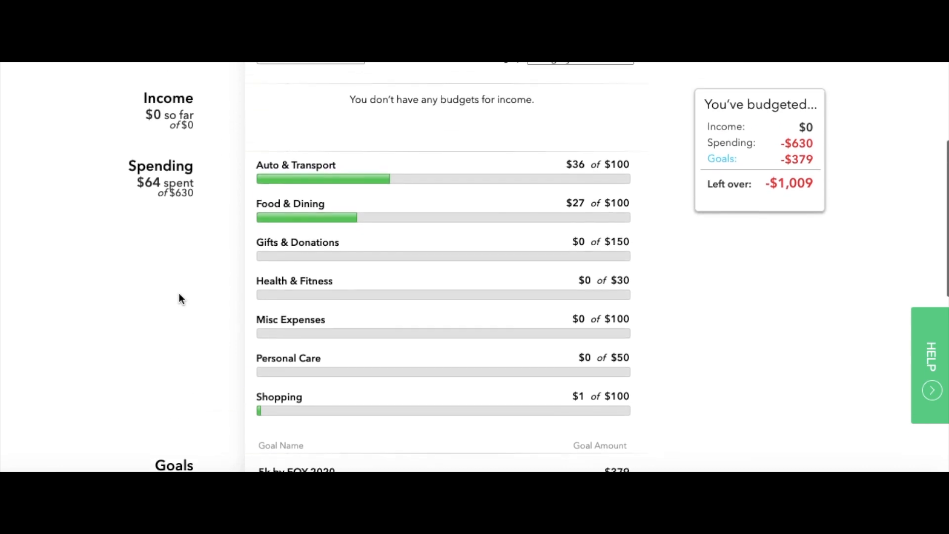
{"action": "scroll", "coordinate": [179, 294], "scroll_direction": "down", "scroll_amount": 2}
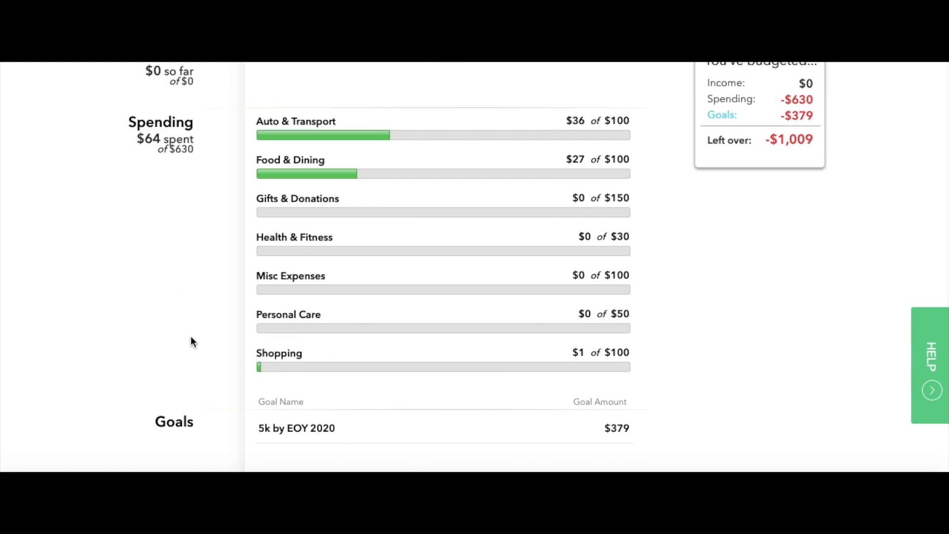
Open the 5k by EOY 2020 goal in a new browser tab and examine its goal details and next steps
{"action": "scroll", "coordinate": [190, 336], "scroll_direction": "down", "scroll_amount": 1}
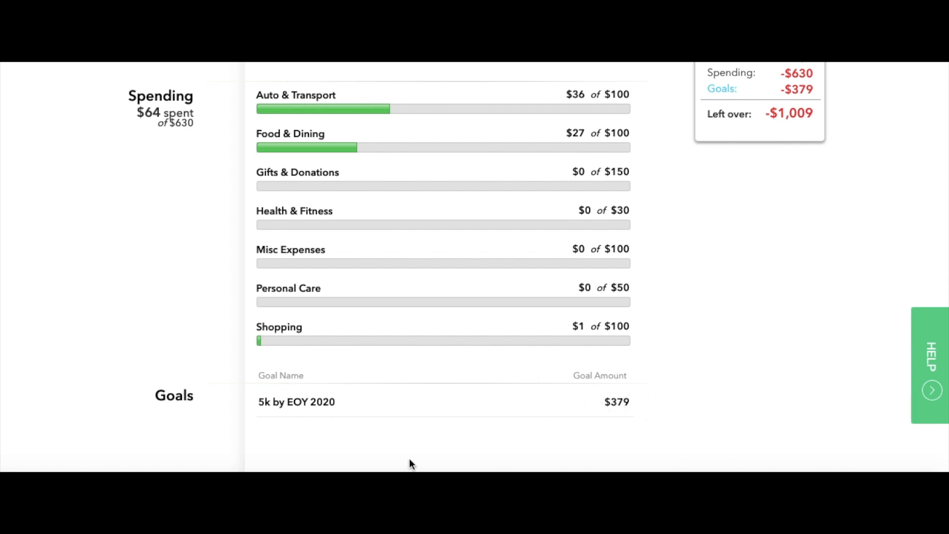
{"action": "right_click", "coordinate": [281, 401]}
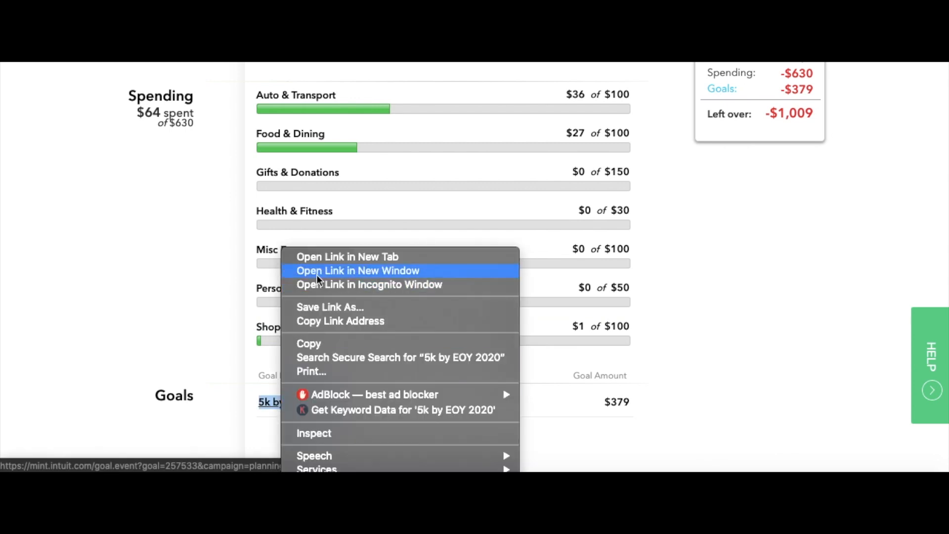
{"action": "left_click", "coordinate": [317, 256]}
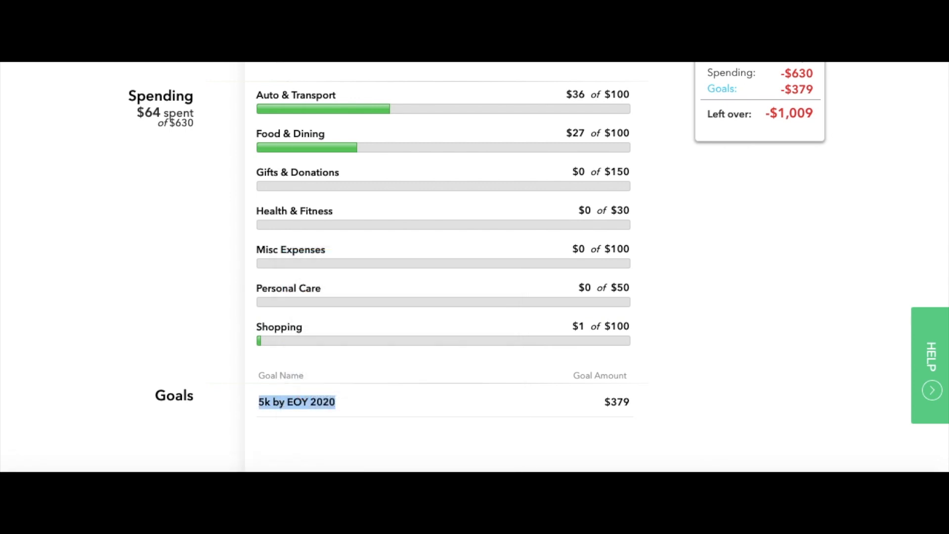
{"action": "key", "text": "ctrl+Tab"}
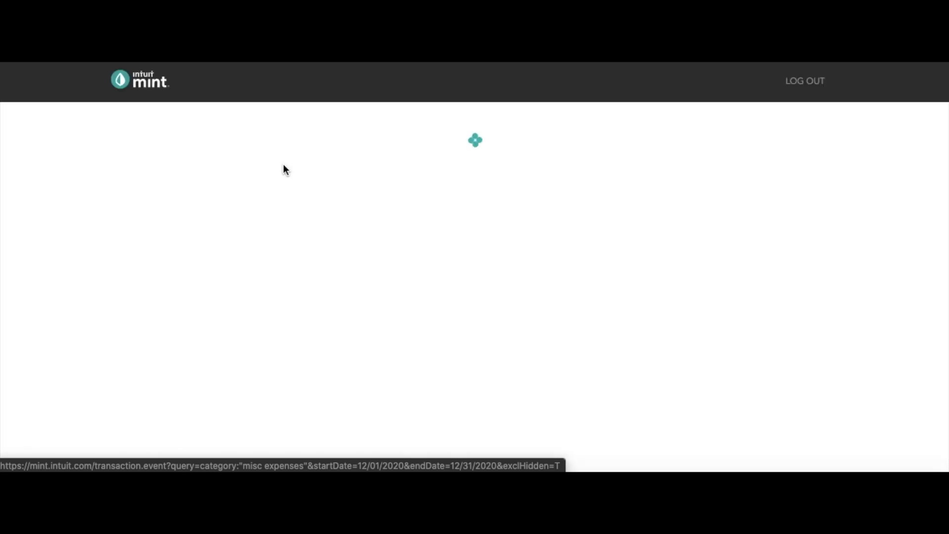
{"action": "left_click", "coordinate": [286, 228]}
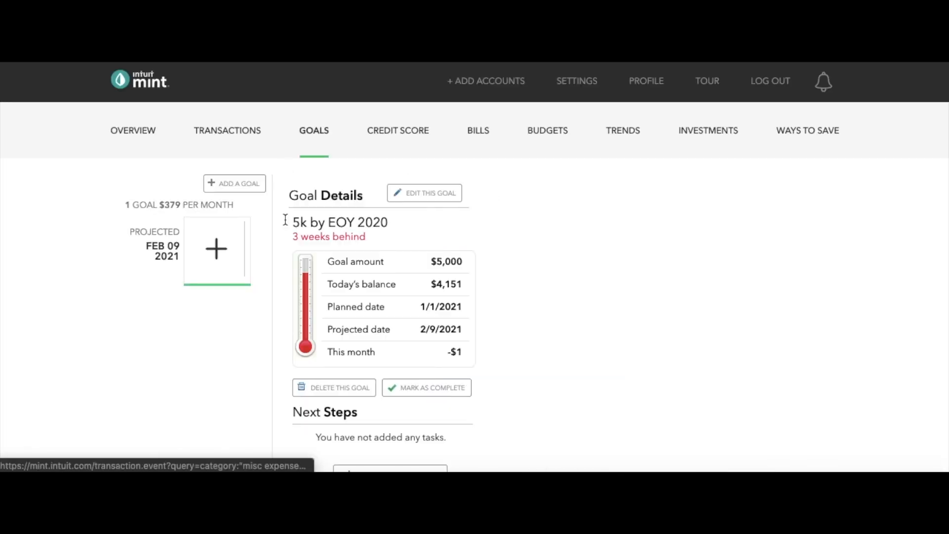
{"action": "scroll", "coordinate": [395, 262], "scroll_direction": "down", "scroll_amount": 3}
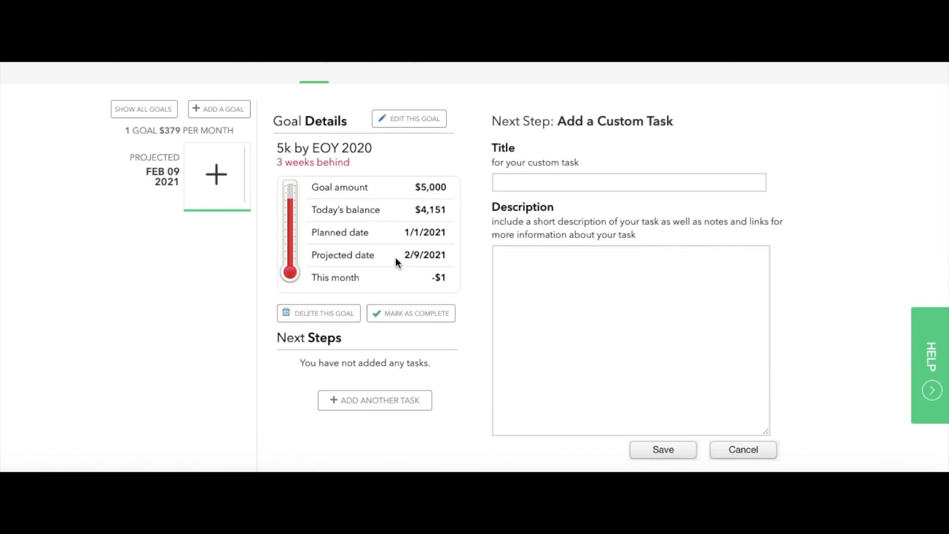
{"action": "scroll", "coordinate": [216, 189], "scroll_direction": "down", "scroll_amount": 4}
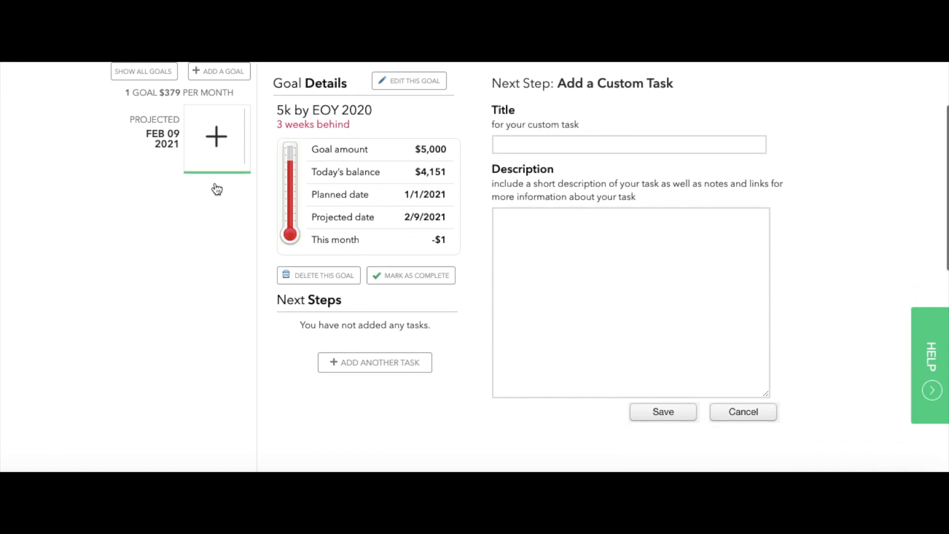
{"action": "scroll", "coordinate": [217, 190], "scroll_direction": "up", "scroll_amount": 4}
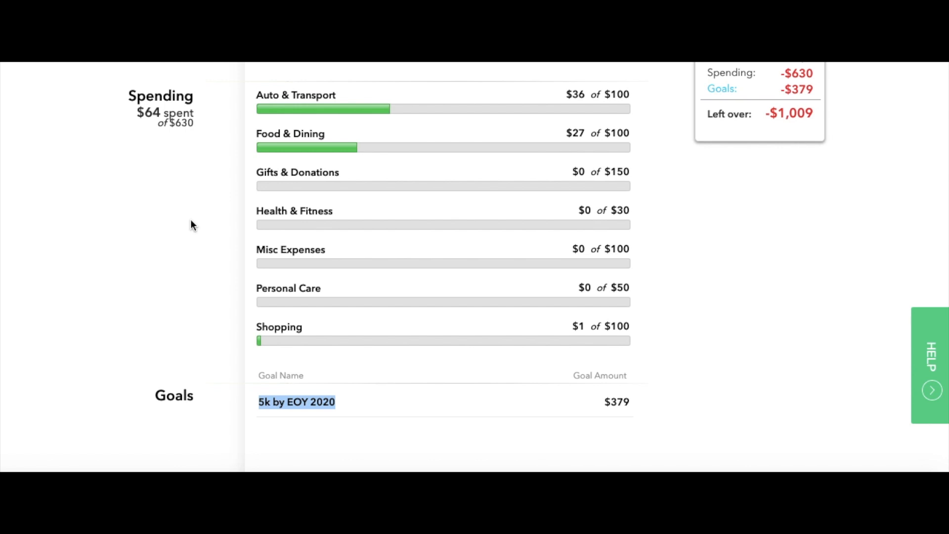
Return to the budgets page, clear the goal name selection and look over the spending and goals sections
{"action": "left_click", "coordinate": [388, 144]}
{"action": "scroll", "coordinate": [388, 144], "scroll_direction": "up", "scroll_amount": 2}
{"action": "left_click", "coordinate": [183, 236]}
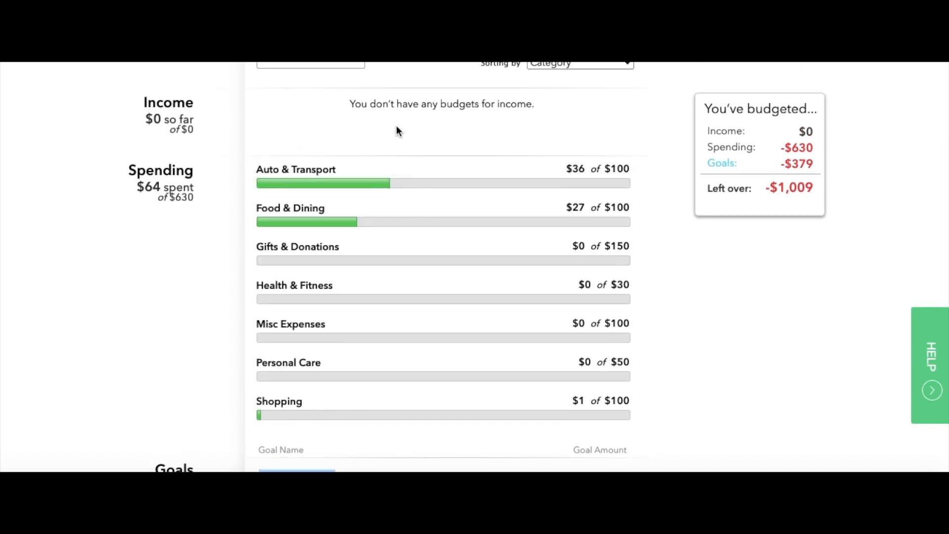
{"action": "scroll", "coordinate": [191, 321], "scroll_direction": "down", "scroll_amount": 3}
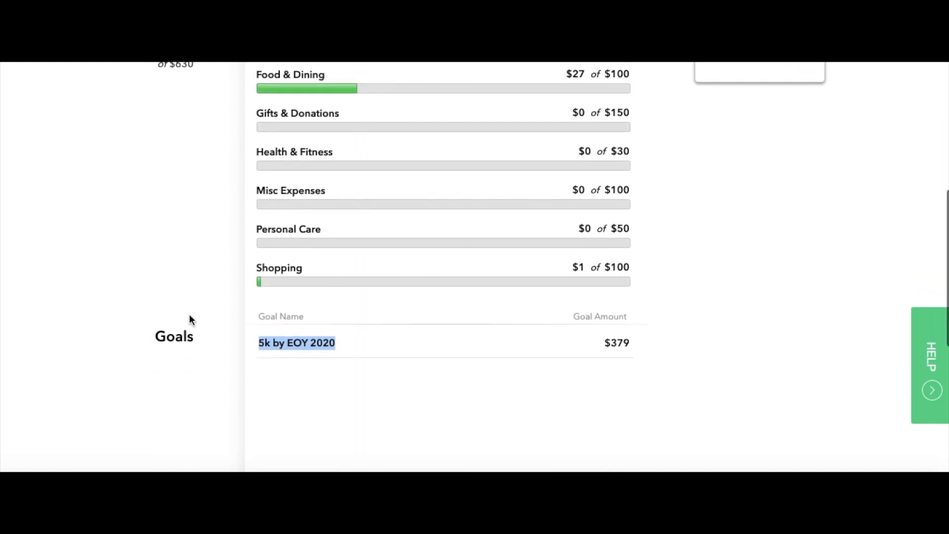
{"action": "left_click", "coordinate": [293, 364]}
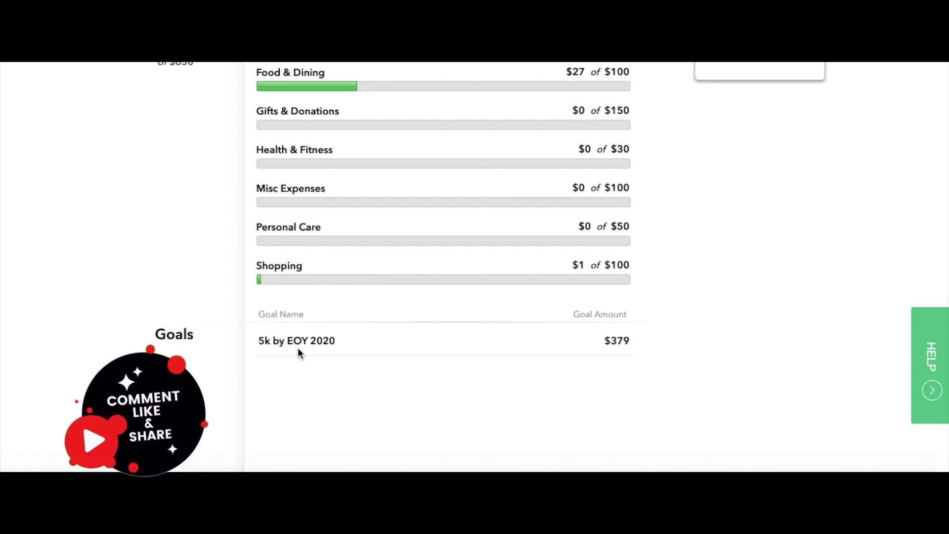
Examine the December 2020 budgets page from the month timeline through the income and spending sections and the budgeted summary
{"action": "scroll", "coordinate": [297, 348], "scroll_direction": "up", "scroll_amount": 2}
{"action": "scroll", "coordinate": [213, 176], "scroll_direction": "up", "scroll_amount": 4}
{"action": "scroll", "coordinate": [214, 182], "scroll_direction": "up", "scroll_amount": 2}
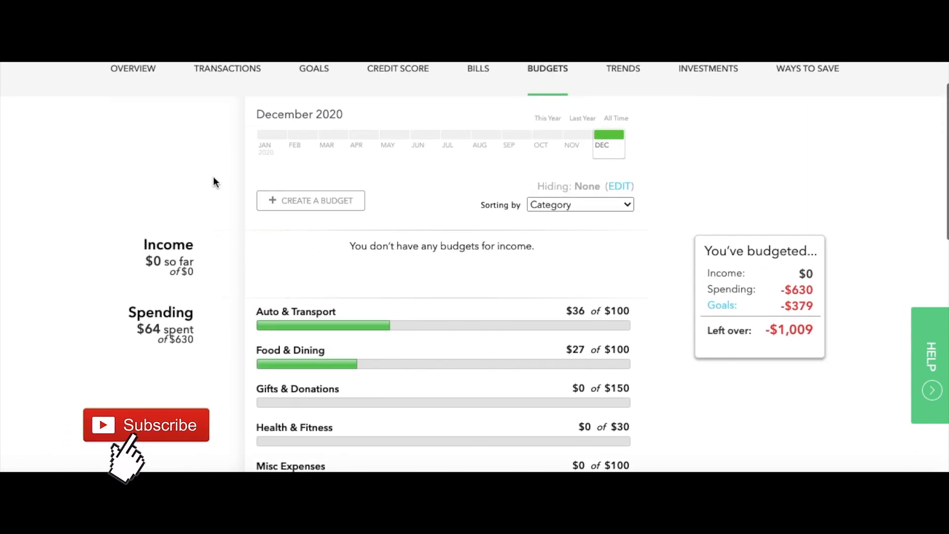
{"action": "scroll", "coordinate": [214, 262], "scroll_direction": "down", "scroll_amount": 1}
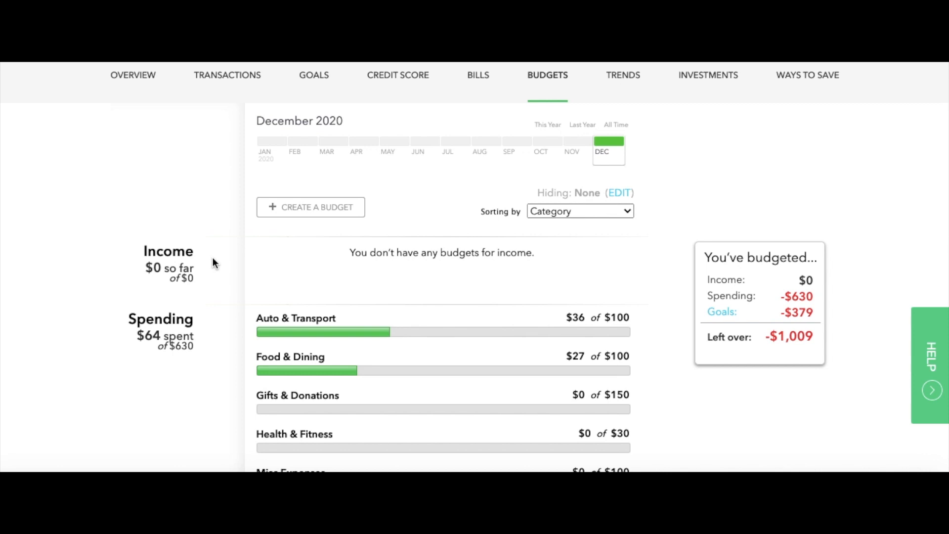
{"action": "scroll", "coordinate": [212, 258], "scroll_direction": "down", "scroll_amount": 1}
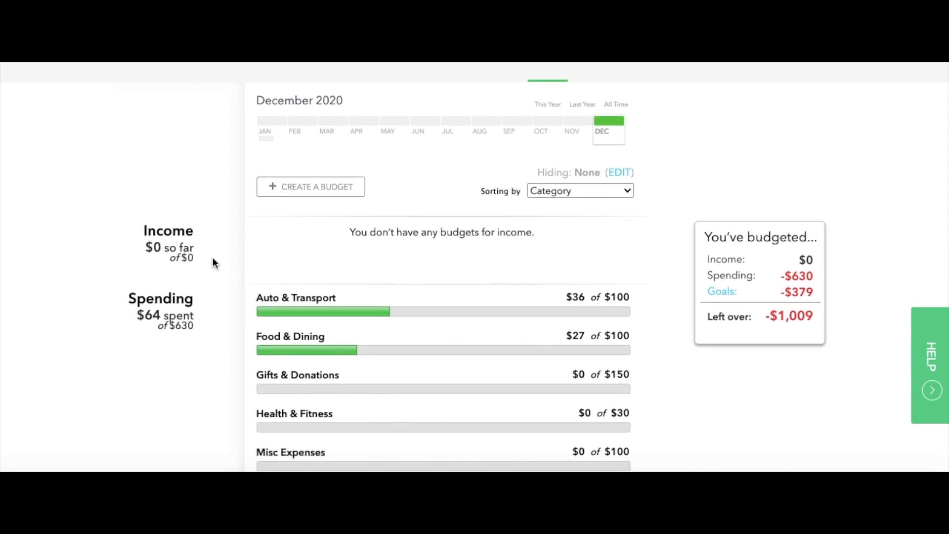
{"action": "scroll", "coordinate": [213, 262], "scroll_direction": "down", "scroll_amount": 1}
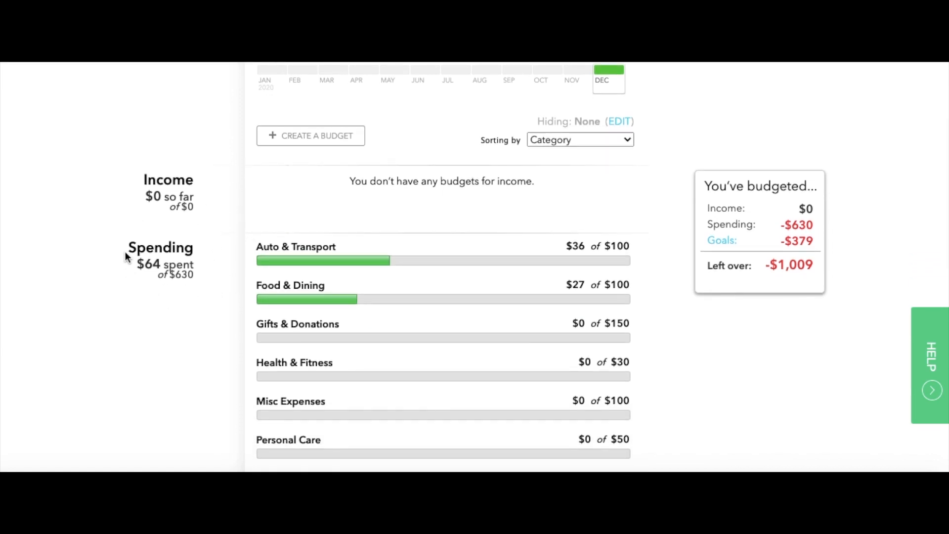
{"action": "scroll", "coordinate": [200, 266], "scroll_direction": "down", "scroll_amount": 2}
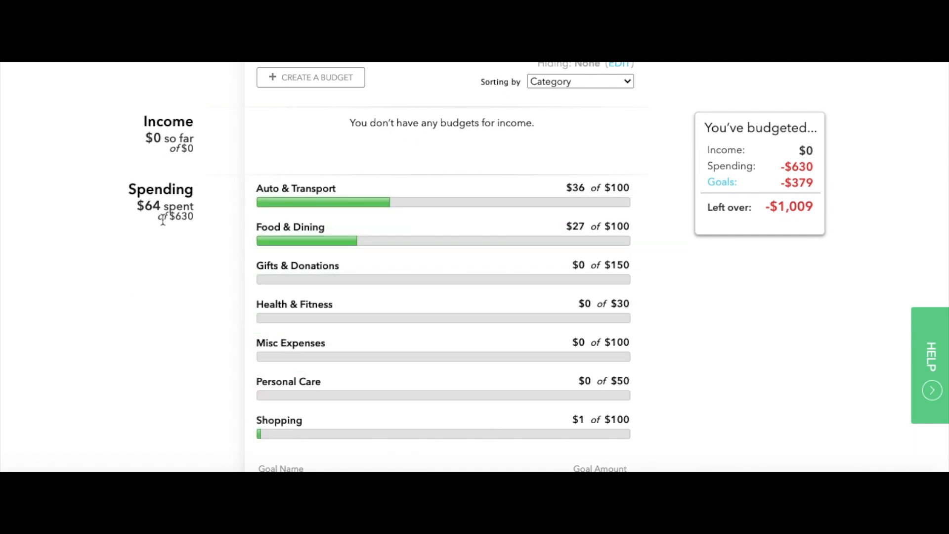
{"action": "scroll", "coordinate": [205, 205], "scroll_direction": "up", "scroll_amount": 5}
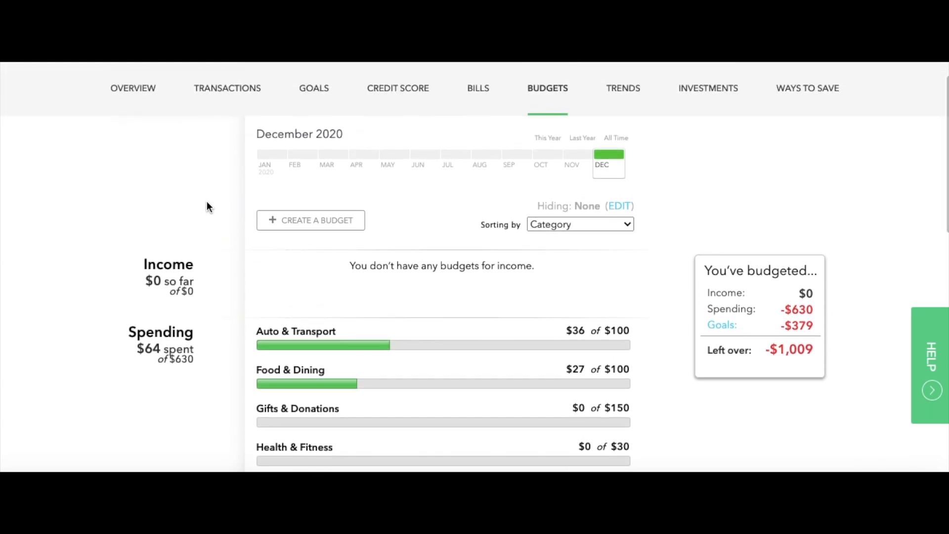
Sort the December budgets by amount from high to low
{"action": "scroll", "coordinate": [183, 358], "scroll_direction": "down", "scroll_amount": 3}
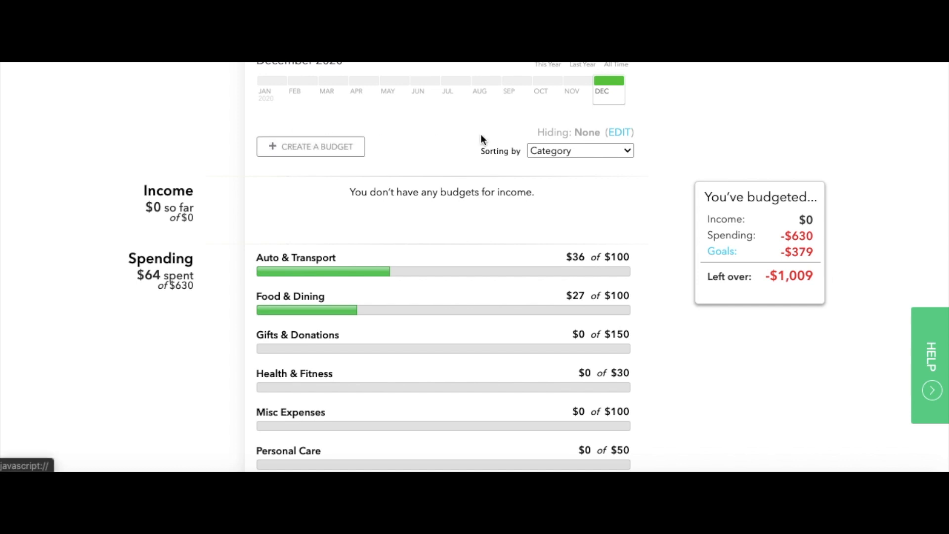
{"action": "left_click", "coordinate": [600, 156]}
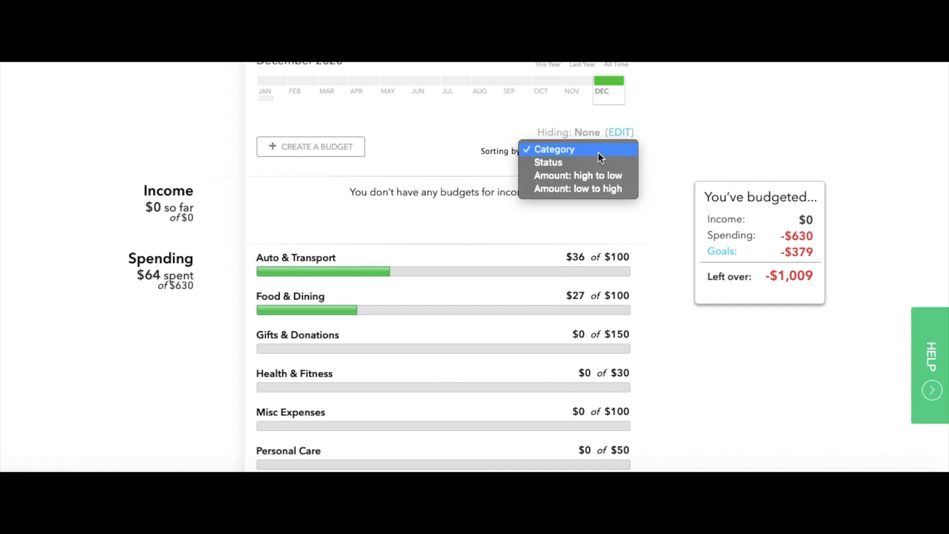
{"action": "left_click", "coordinate": [575, 175]}
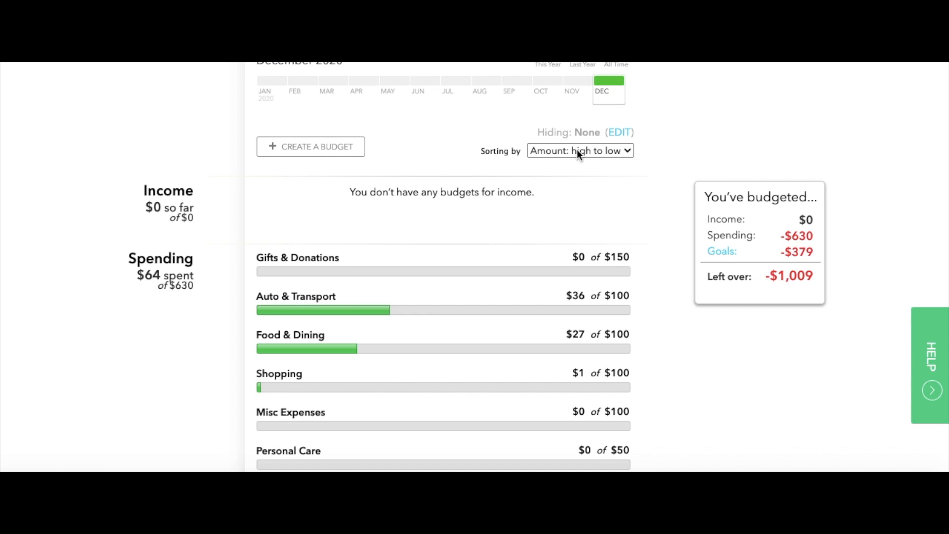
Sort the budgets by status and look through the list in that order
{"action": "left_click", "coordinate": [577, 149]}
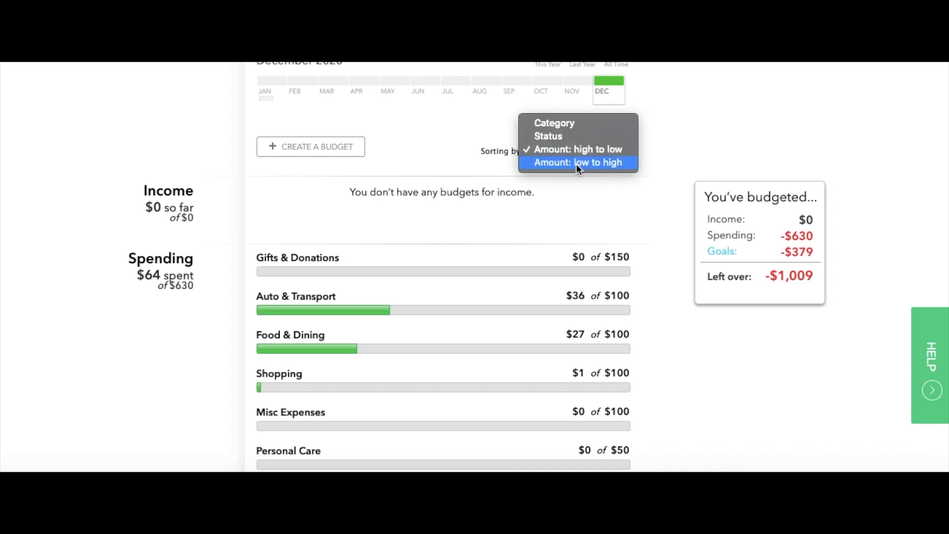
{"action": "left_click", "coordinate": [564, 135]}
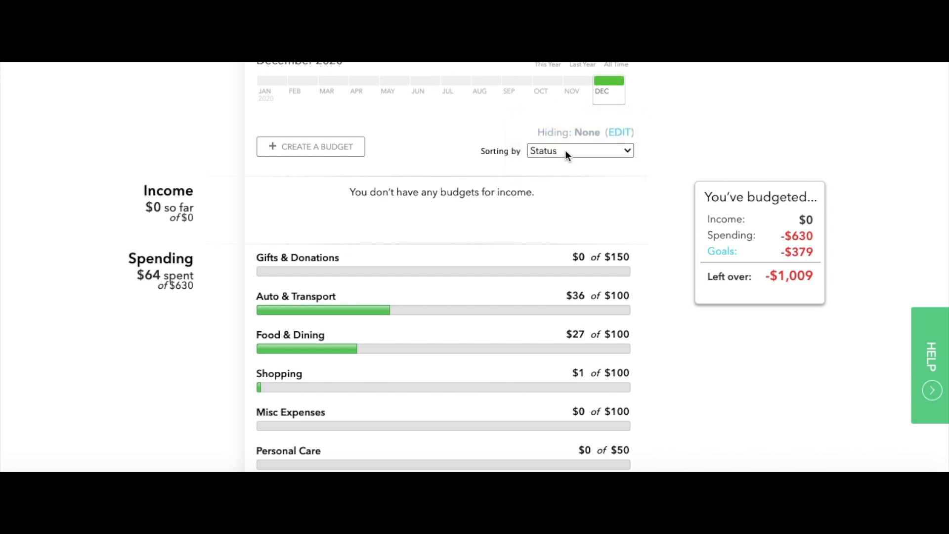
{"action": "scroll", "coordinate": [508, 244], "scroll_direction": "down", "scroll_amount": 3}
{"action": "scroll", "coordinate": [508, 243], "scroll_direction": "up", "scroll_amount": 3}
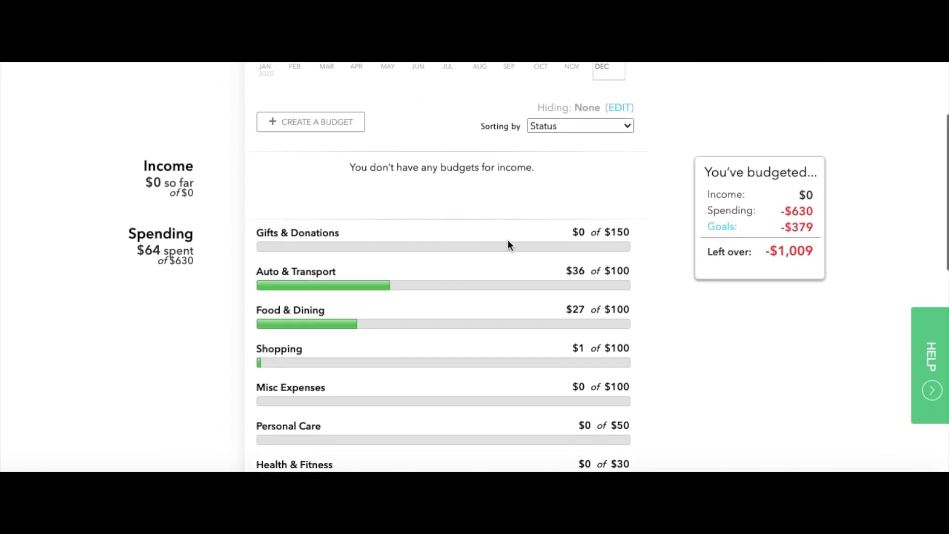
Sort the December budgets by amount from high to low again
{"action": "left_click", "coordinate": [560, 142]}
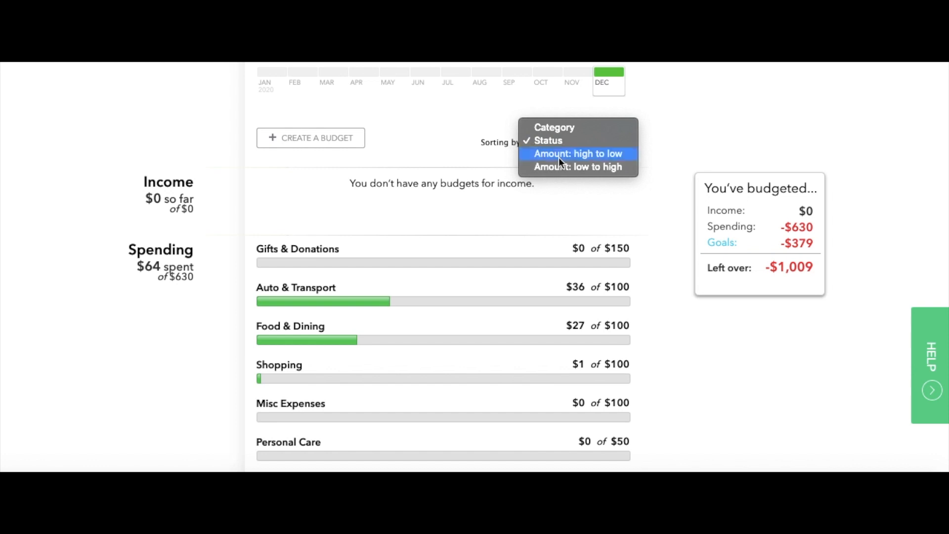
{"action": "left_click", "coordinate": [558, 157]}
{"action": "scroll", "coordinate": [501, 316], "scroll_direction": "down", "scroll_amount": 1}
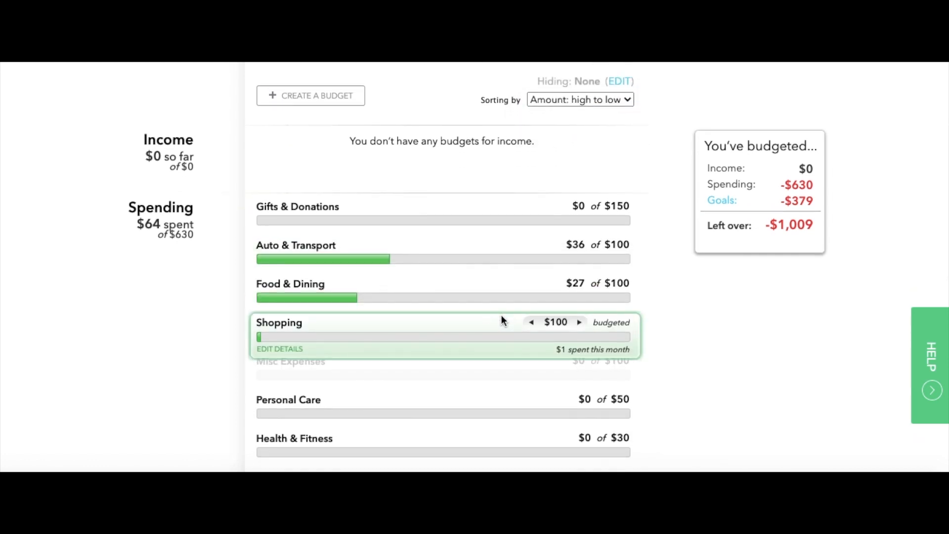
{"action": "scroll", "coordinate": [501, 316], "scroll_direction": "down", "scroll_amount": 2}
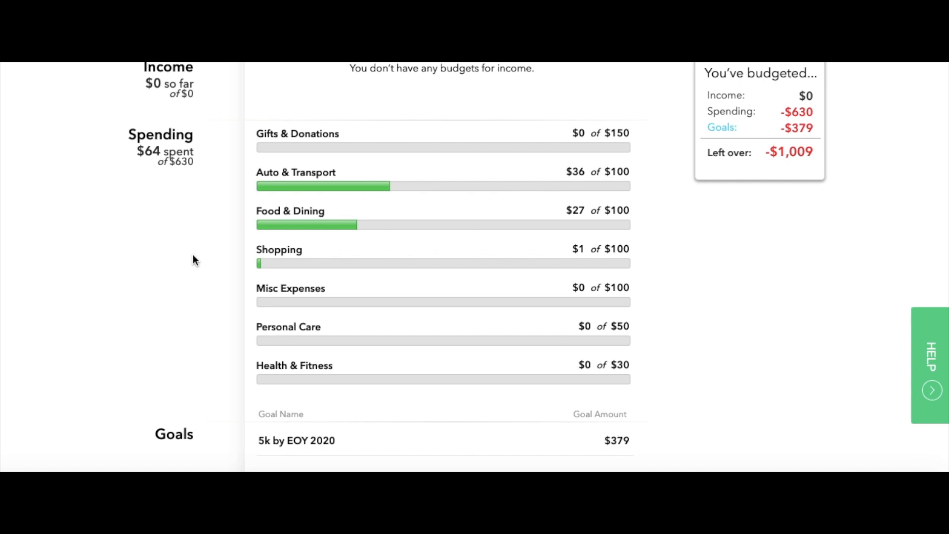
Examine the sorted budgets page from the month timeline through the spending categories and goals to the budgeted summary
{"action": "scroll", "coordinate": [193, 255], "scroll_direction": "down", "scroll_amount": 1}
{"action": "scroll", "coordinate": [192, 255], "scroll_direction": "up", "scroll_amount": 2}
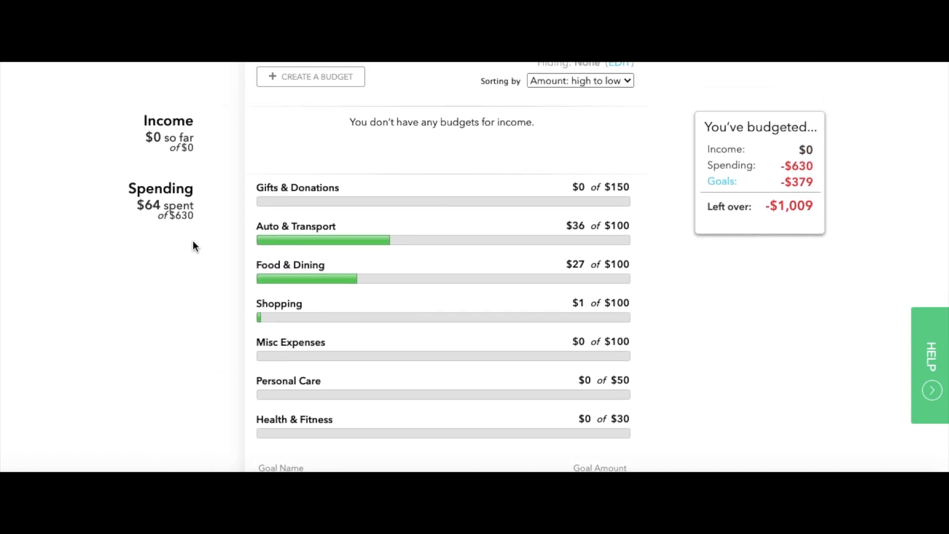
{"action": "scroll", "coordinate": [192, 242], "scroll_direction": "up", "scroll_amount": 1}
{"action": "scroll", "coordinate": [193, 242], "scroll_direction": "up", "scroll_amount": 3}
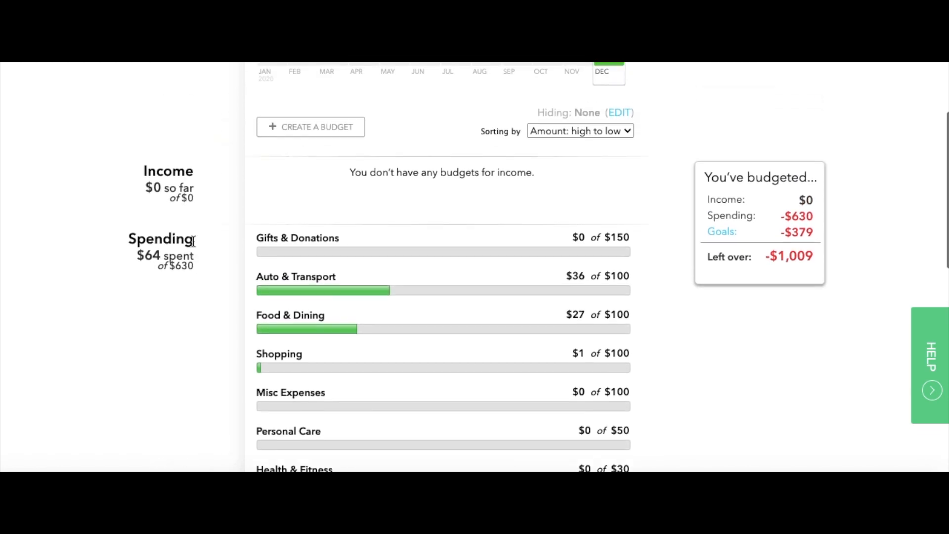
{"action": "scroll", "coordinate": [194, 246], "scroll_direction": "up", "scroll_amount": 1}
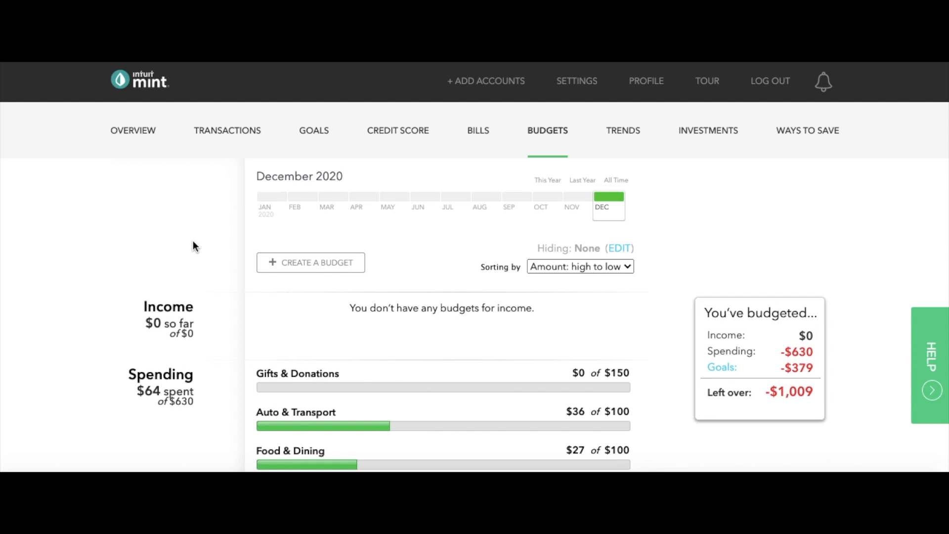
{"action": "scroll", "coordinate": [193, 241], "scroll_direction": "down", "scroll_amount": 5}
{"action": "scroll", "coordinate": [193, 241], "scroll_direction": "up", "scroll_amount": 4}
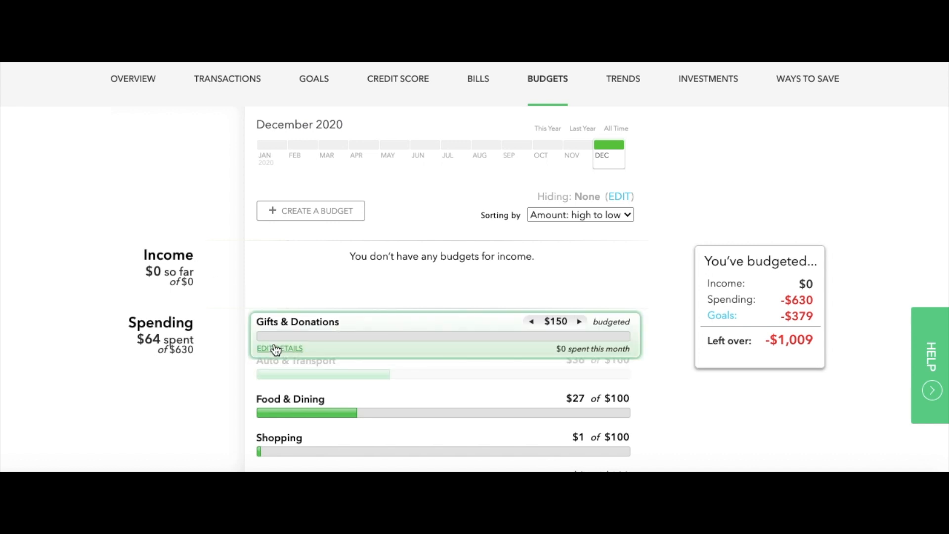
{"action": "scroll", "coordinate": [276, 332], "scroll_direction": "down", "scroll_amount": 2}
{"action": "scroll", "coordinate": [275, 332], "scroll_direction": "down", "scroll_amount": 2}
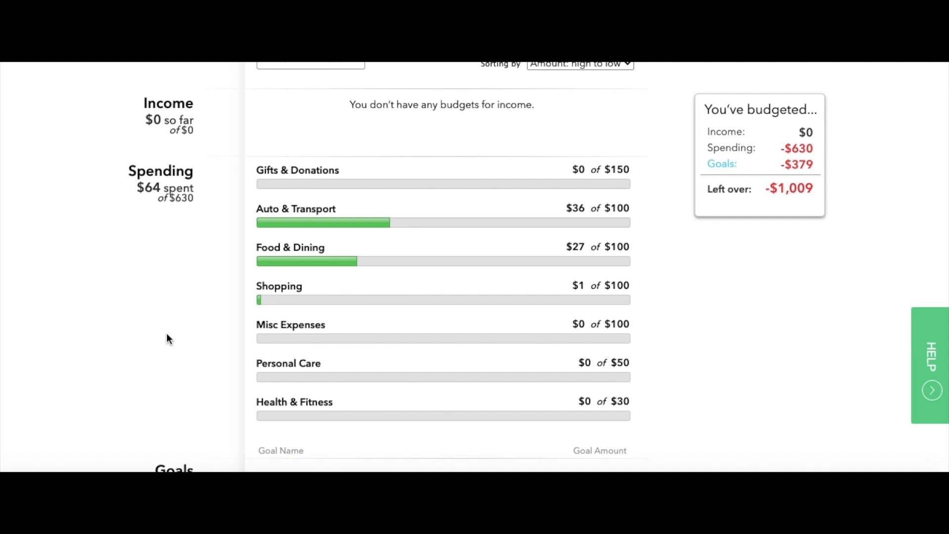
{"action": "scroll", "coordinate": [167, 336], "scroll_direction": "down", "scroll_amount": 3}
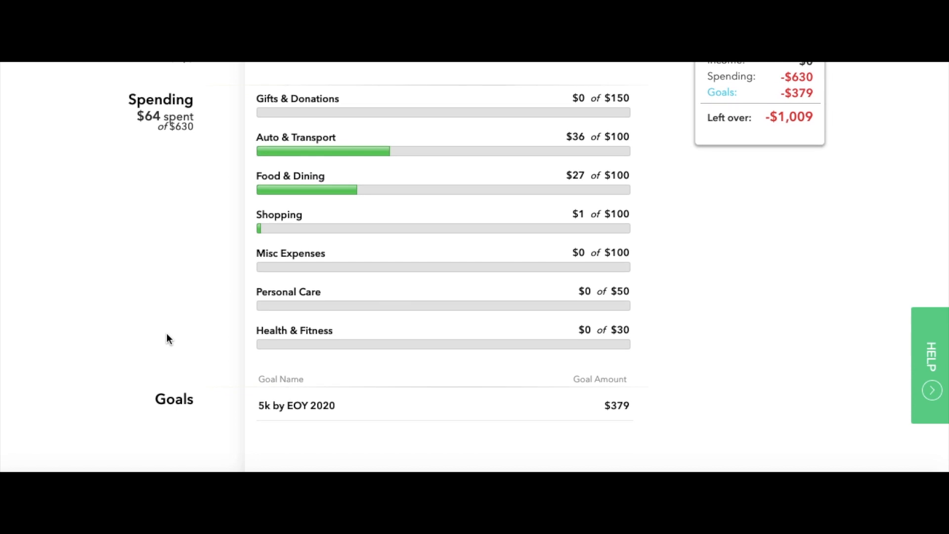
{"action": "scroll", "coordinate": [267, 264], "scroll_direction": "up", "scroll_amount": 3}
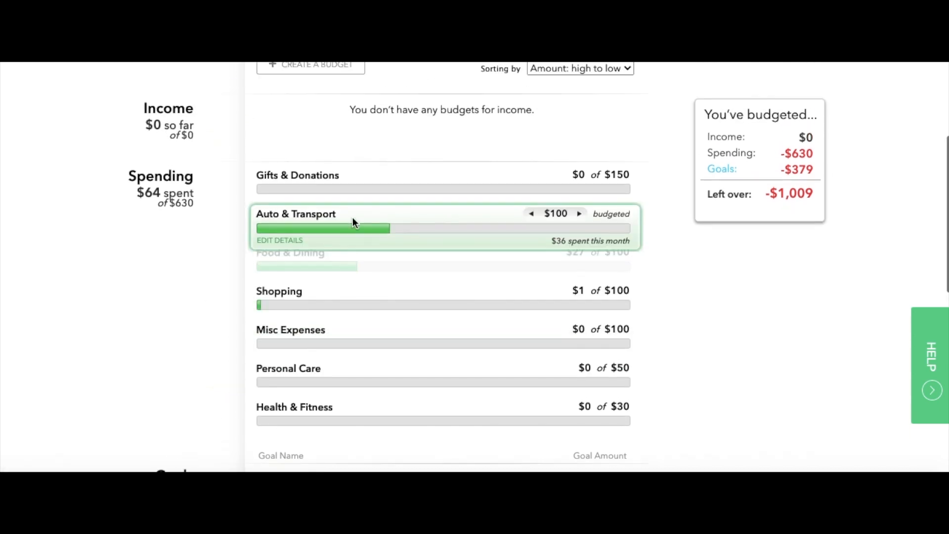
Start a new one-time budget and look through the category list for one that fits savings
{"action": "scroll", "coordinate": [352, 220], "scroll_direction": "up", "scroll_amount": 3}
{"action": "left_click", "coordinate": [310, 153]}
{"action": "left_click", "coordinate": [284, 221]}
{"action": "type", "text": "503"}
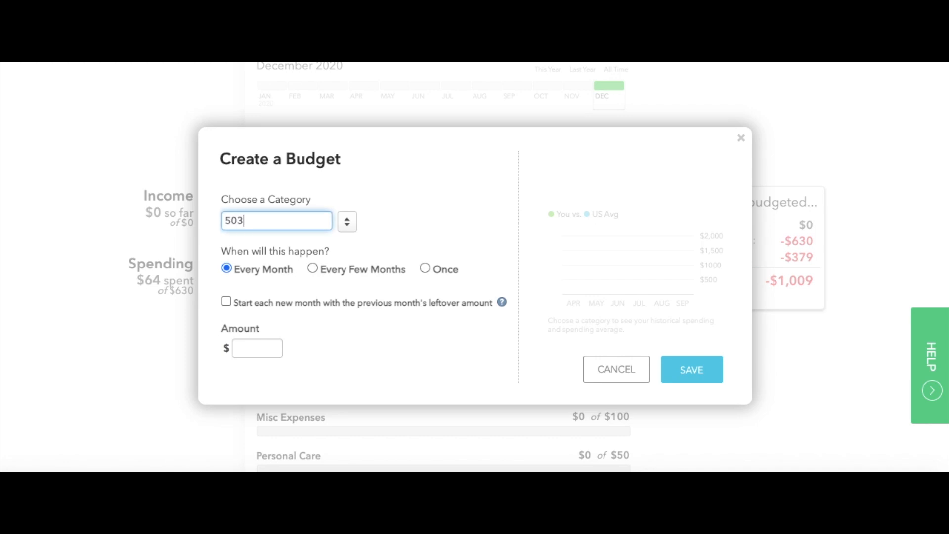
{"action": "left_click", "coordinate": [425, 268]}
{"action": "left_click", "coordinate": [339, 223]}
{"action": "scroll", "coordinate": [296, 341], "scroll_direction": "down", "scroll_amount": 6}
{"action": "scroll", "coordinate": [298, 314], "scroll_direction": "up", "scroll_amount": 4}
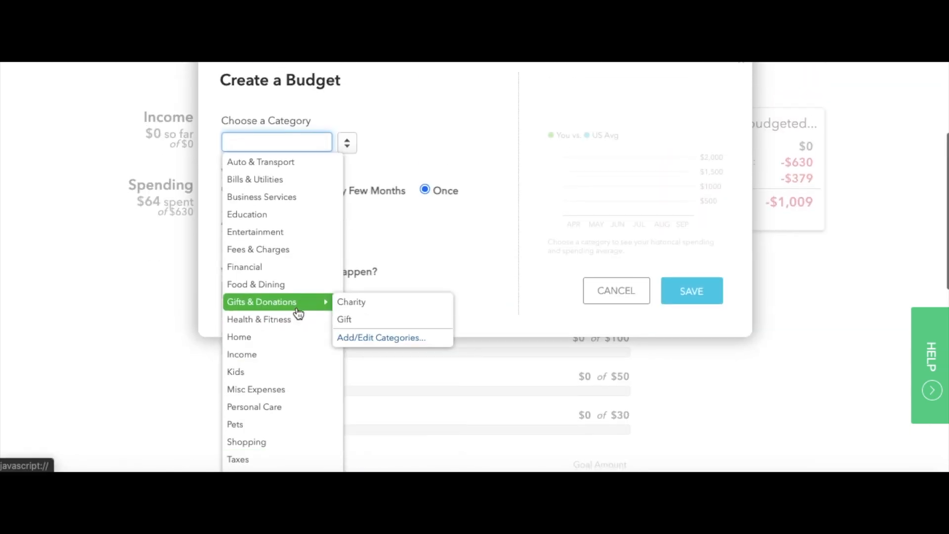
{"action": "scroll", "coordinate": [298, 313], "scroll_direction": "down", "scroll_amount": 3}
{"action": "mouse_move", "coordinate": [284, 267]}
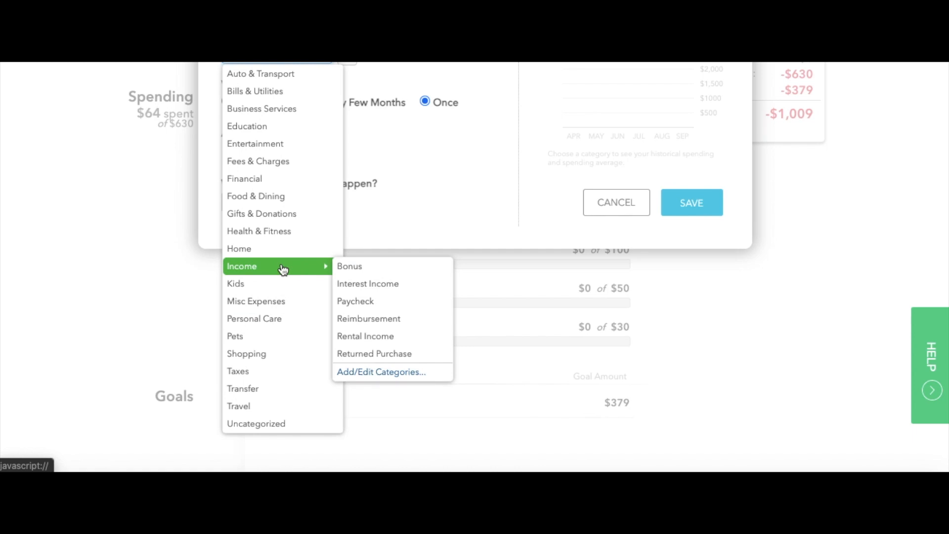
{"action": "scroll", "coordinate": [293, 166], "scroll_direction": "up", "scroll_amount": 2}
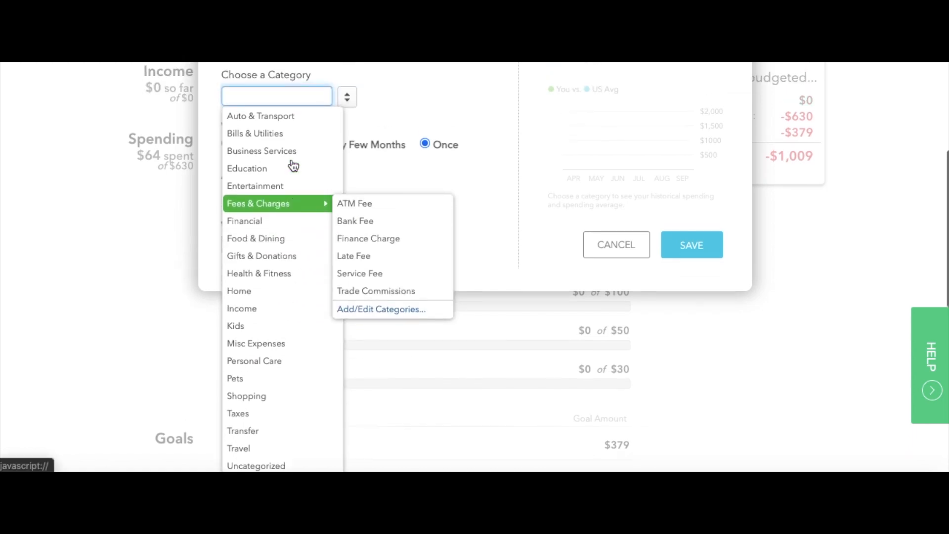
{"action": "mouse_move", "coordinate": [272, 122]}
Search the budget categories for savings, then clear the category entry
{"action": "type", "text": "sav"}
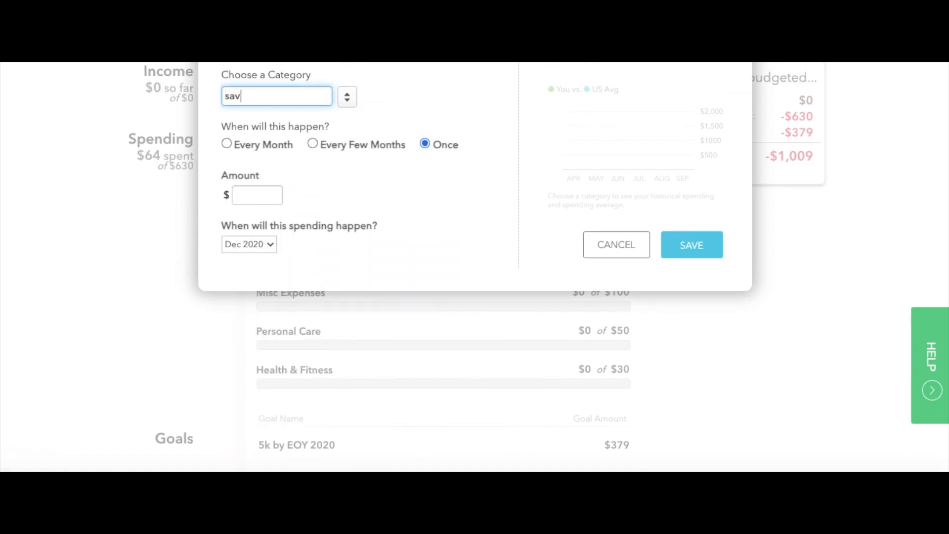
{"action": "key", "text": "BackSpace"}
{"action": "key", "text": "BackSpace"}
{"action": "key", "text": "BackSpace"}
{"action": "type", "text": "sa"}
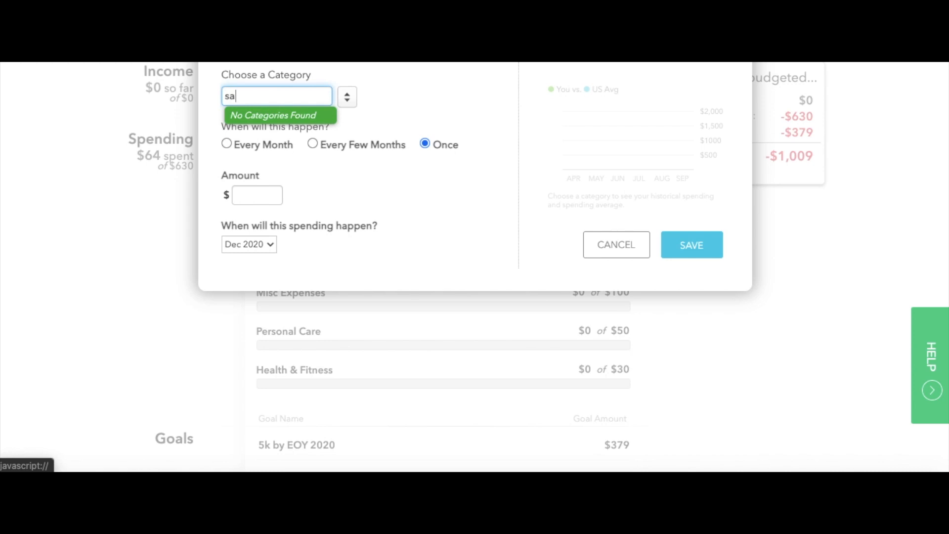
{"action": "type", "text": "vings"}
{"action": "key", "text": "BackSpace"}
{"action": "key", "text": "BackSpace"}
{"action": "key", "text": "BackSpace"}
{"action": "key", "text": "BackSpace"}
{"action": "key", "text": "BackSpace"}
{"action": "key", "text": "BackSpace"}
{"action": "key", "text": "BackSpace"}
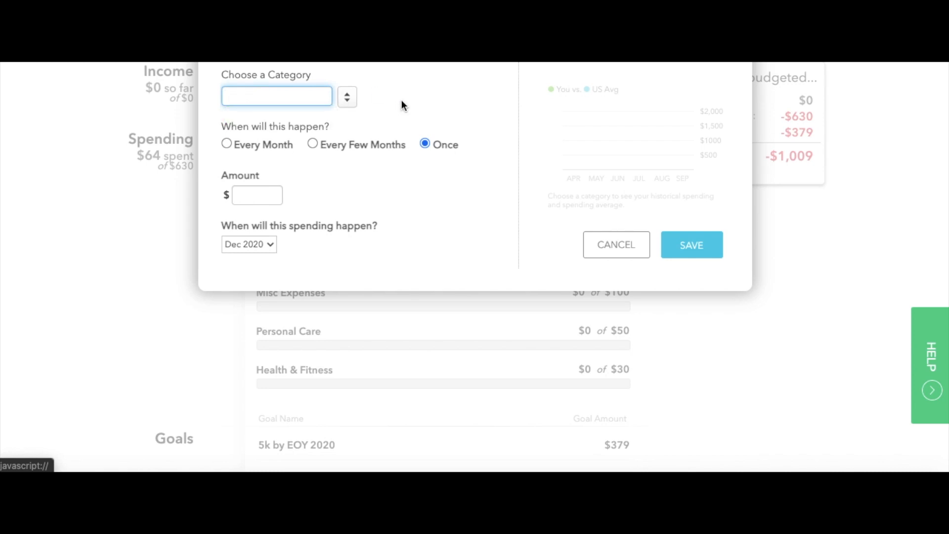
Choose the Auto & Transport category, dismiss the overwrite alert and delete that budget
{"action": "left_click", "coordinate": [343, 99]}
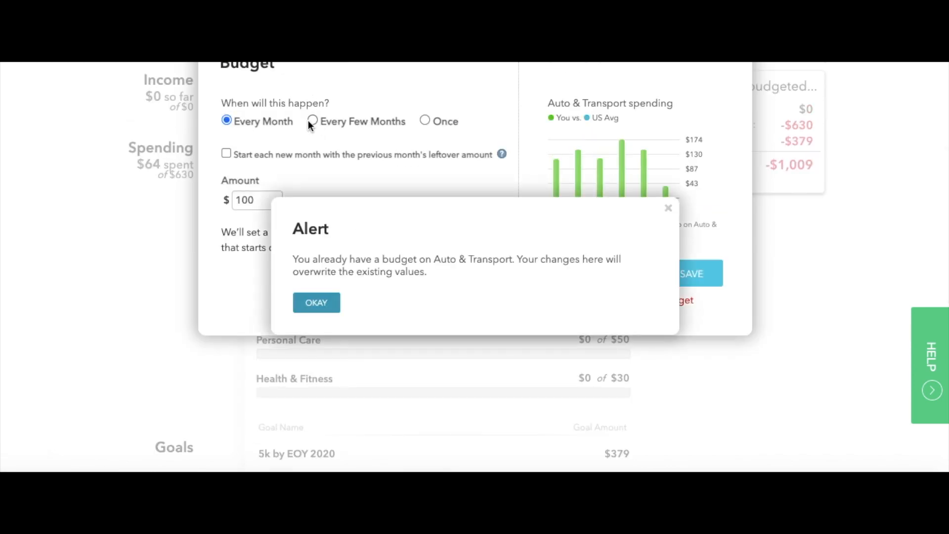
{"action": "left_click", "coordinate": [319, 303]}
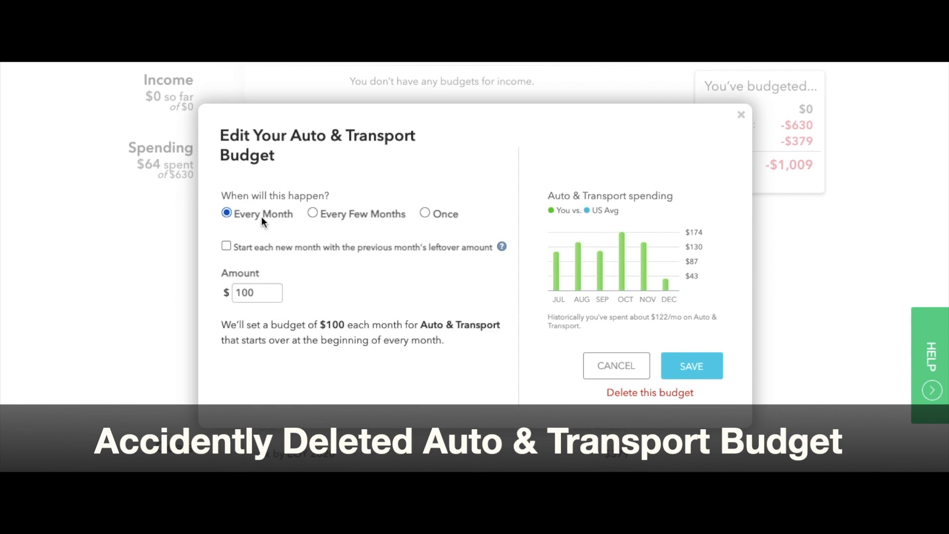
{"action": "left_click", "coordinate": [630, 393]}
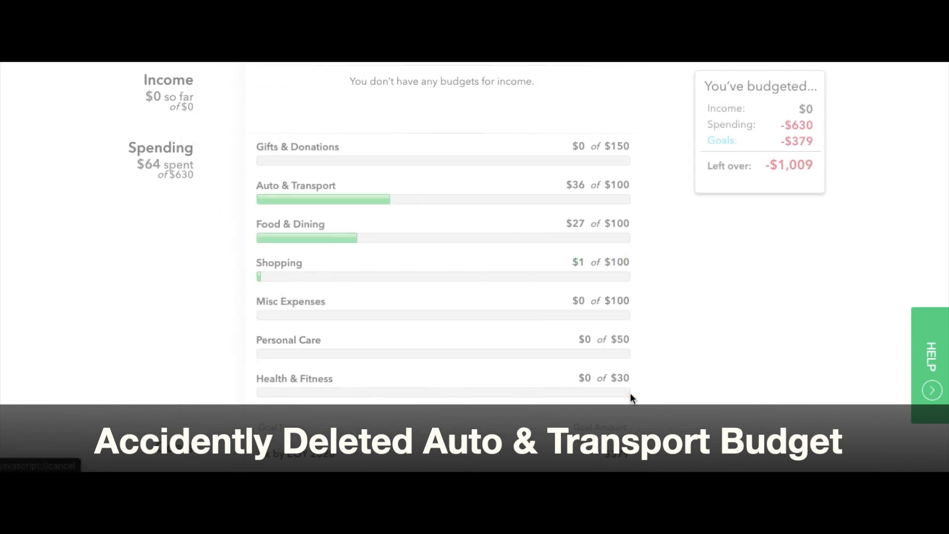
Start another new budget and browse the category list, including Uncategorized, Taxes, Income and Financial
{"action": "scroll", "coordinate": [361, 197], "scroll_direction": "up", "scroll_amount": 2}
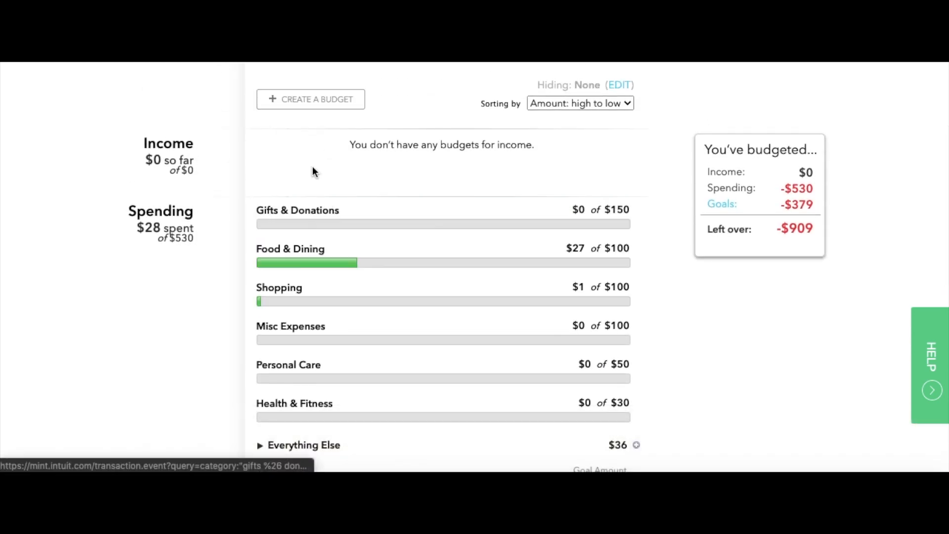
{"action": "left_click", "coordinate": [304, 100]}
{"action": "left_click", "coordinate": [317, 220]}
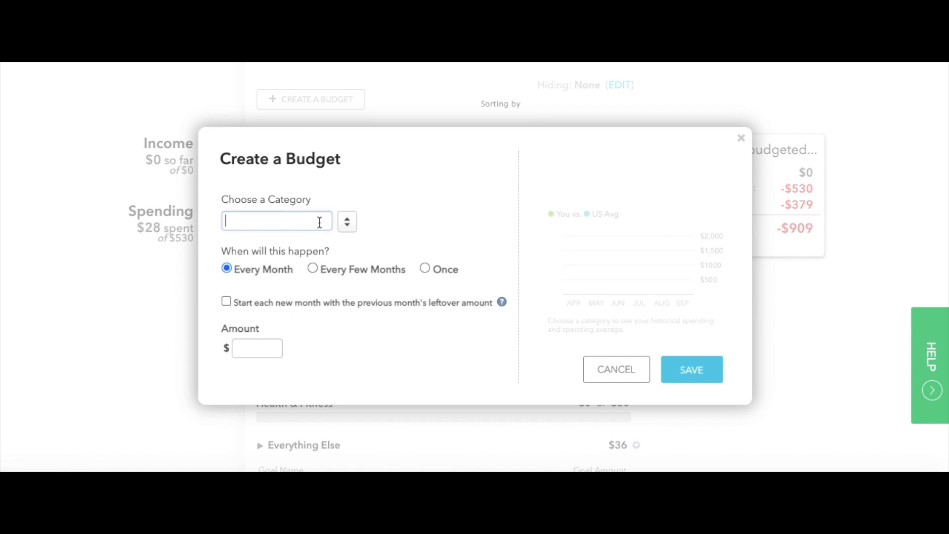
{"action": "left_click", "coordinate": [348, 222]}
{"action": "scroll", "coordinate": [296, 361], "scroll_direction": "down", "scroll_amount": 1}
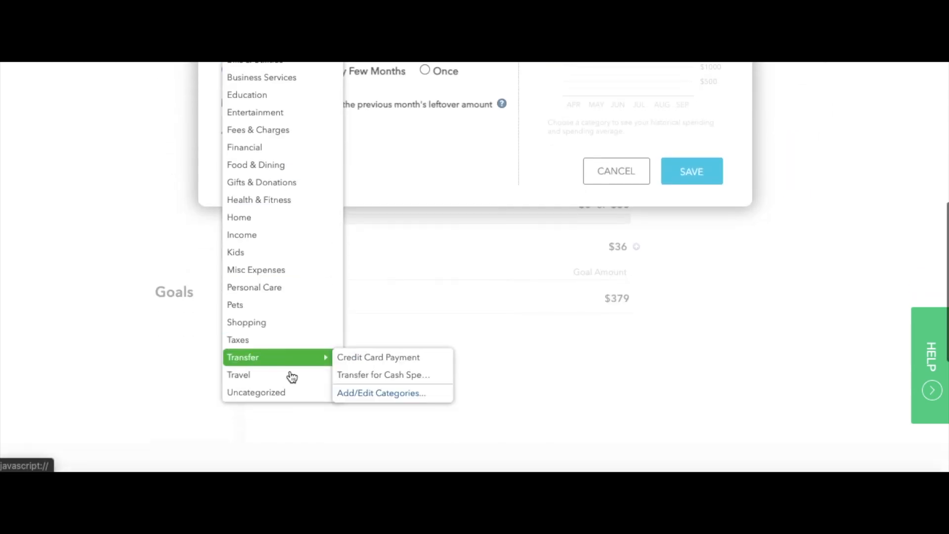
{"action": "mouse_move", "coordinate": [279, 395]}
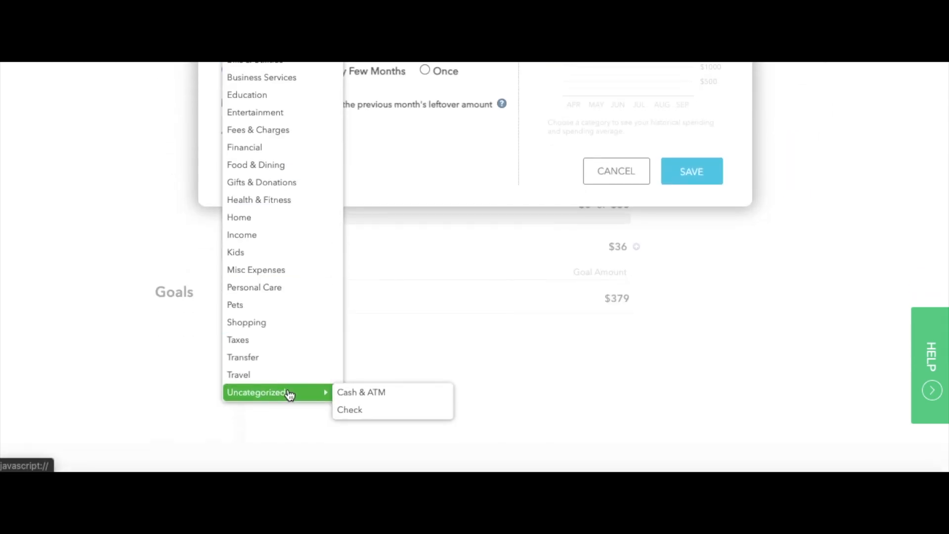
{"action": "mouse_move", "coordinate": [292, 345]}
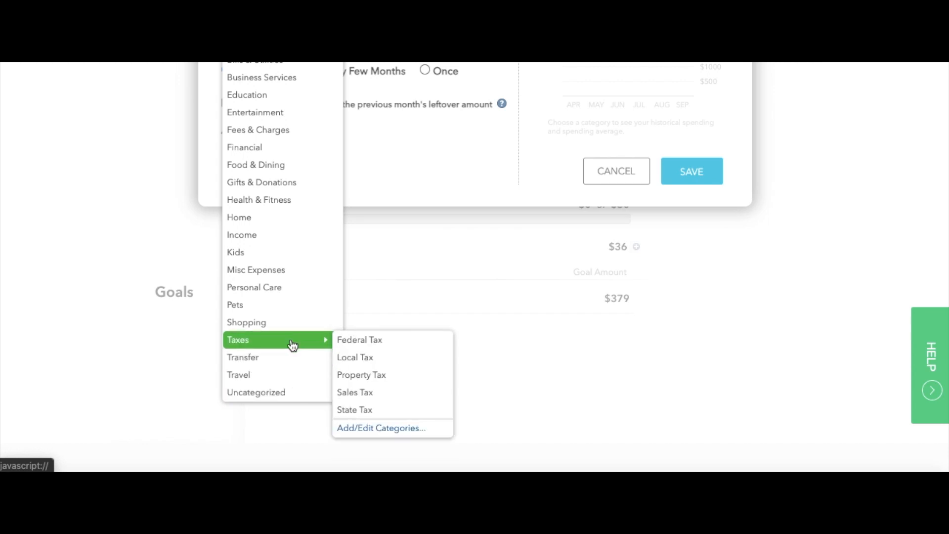
{"action": "mouse_move", "coordinate": [296, 235]}
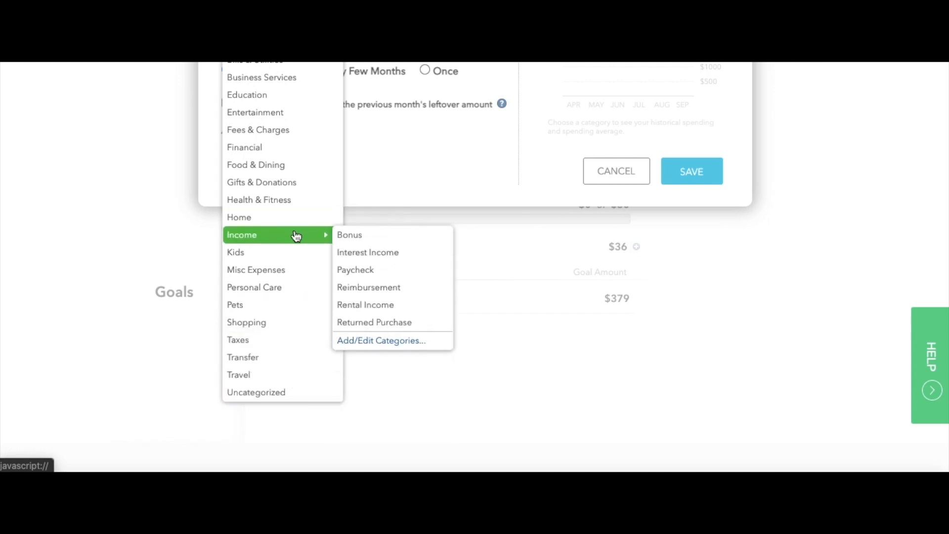
{"action": "scroll", "coordinate": [296, 235], "scroll_direction": "up", "scroll_amount": 1}
{"action": "scroll", "coordinate": [296, 235], "scroll_direction": "up", "scroll_amount": 3}
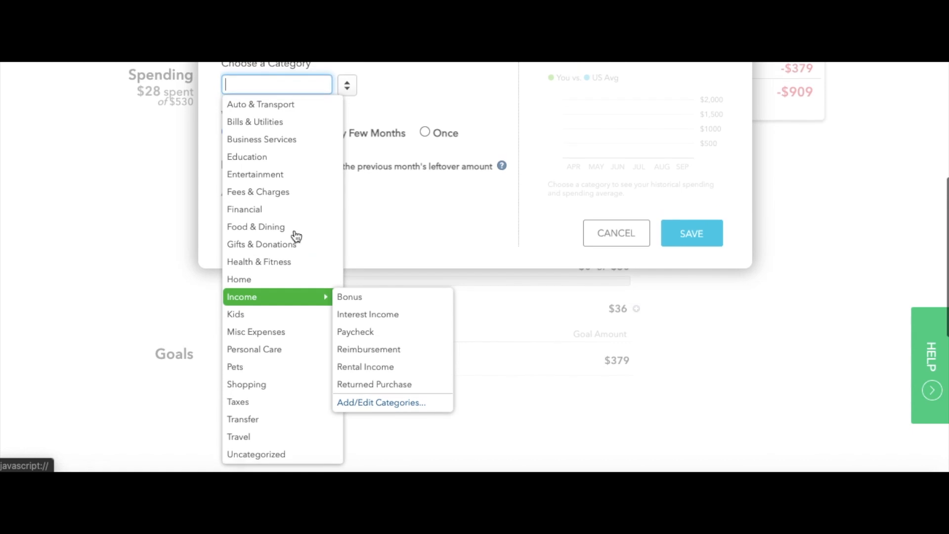
{"action": "mouse_move", "coordinate": [294, 212]}
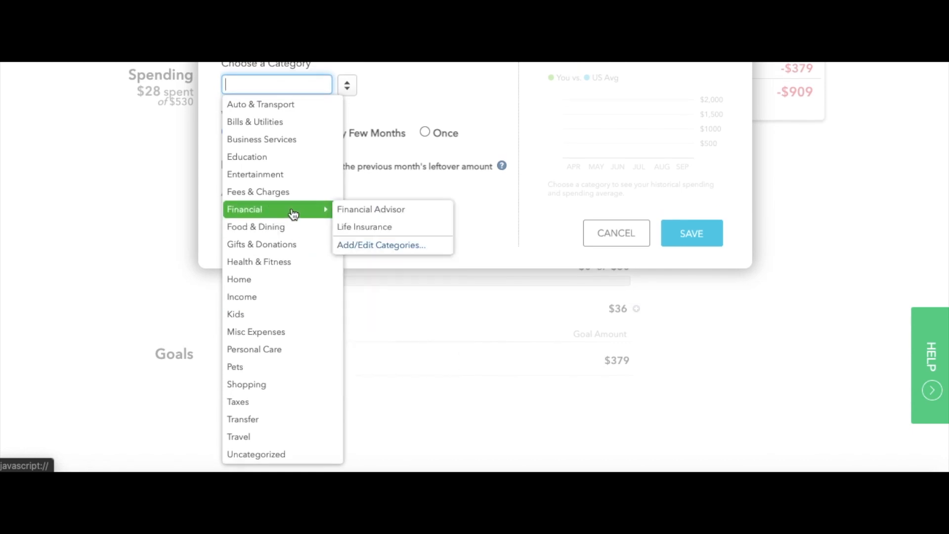
Add a custom category named Savings under Financial and return to the new budget
{"action": "left_click", "coordinate": [349, 246]}
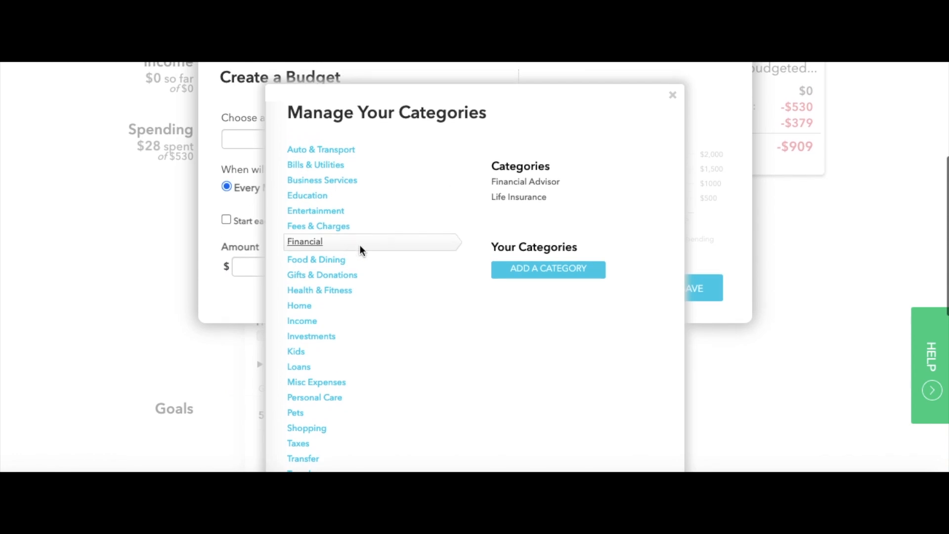
{"action": "left_click", "coordinate": [539, 267]}
{"action": "type", "text": "Savings"}
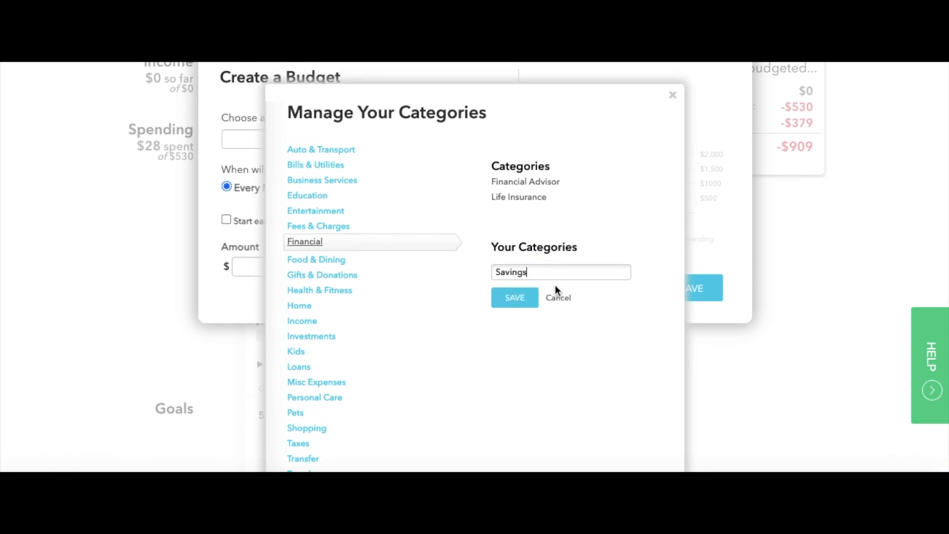
{"action": "left_click", "coordinate": [515, 297]}
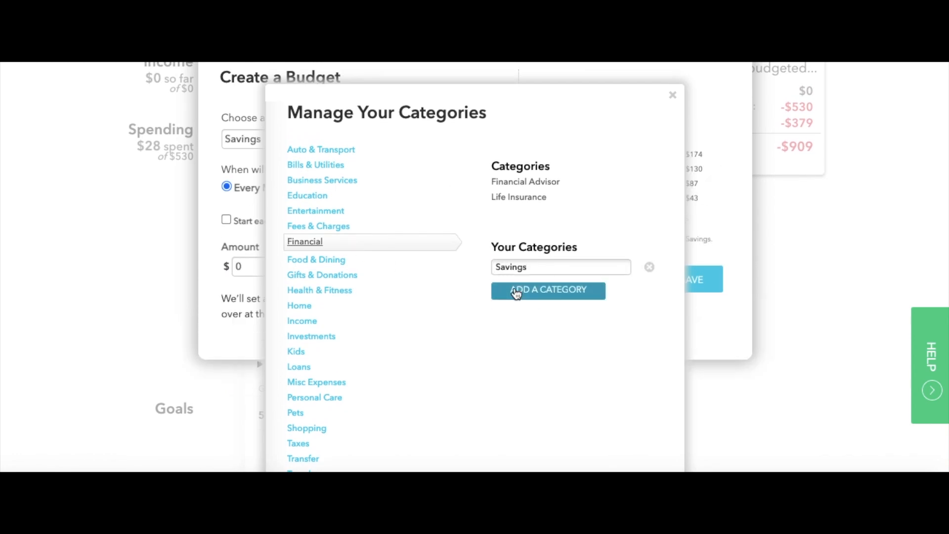
{"action": "left_click", "coordinate": [674, 97]}
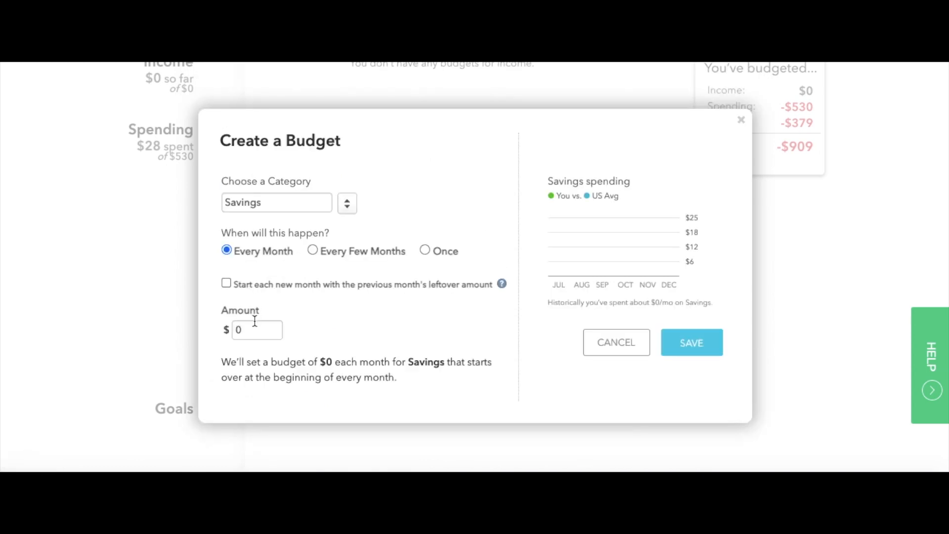
Set the Savings budget to happen every month with an amount of $503
{"action": "left_click", "coordinate": [425, 249]}
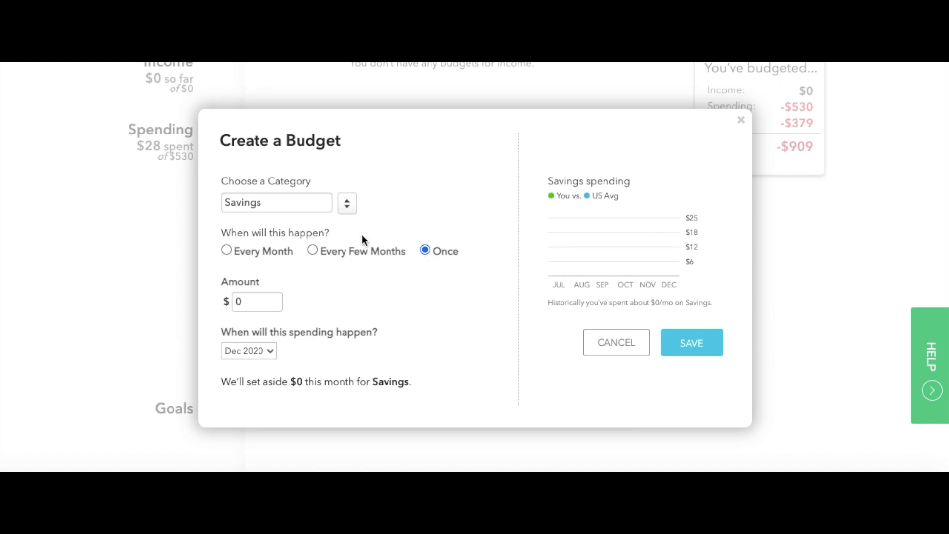
{"action": "left_click", "coordinate": [226, 250]}
{"action": "left_click", "coordinate": [247, 328]}
{"action": "key", "text": "BackSpace"}
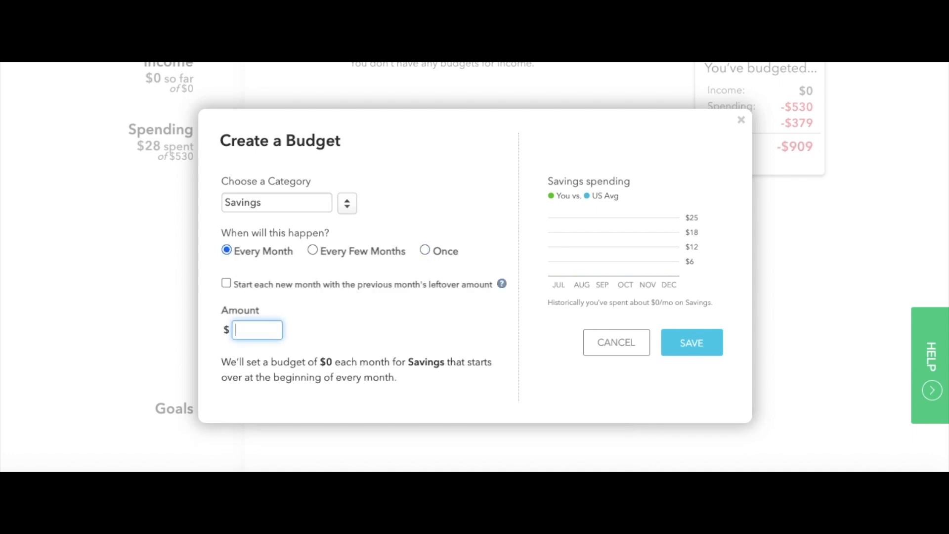
{"action": "type", "text": "503"}
{"action": "left_click", "coordinate": [335, 334]}
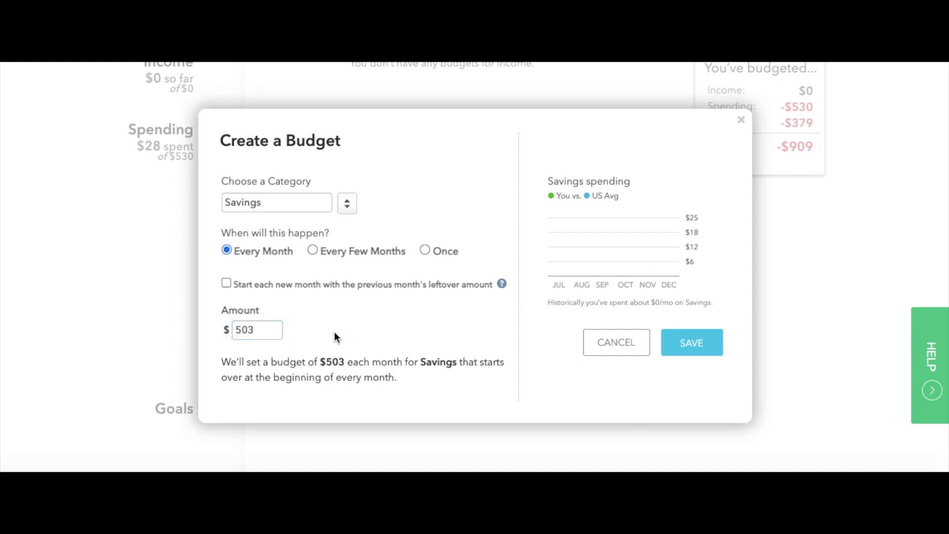
Save the new monthly Savings budget and check it in the spending budget list
{"action": "left_click", "coordinate": [681, 344]}
{"action": "scroll", "coordinate": [519, 275], "scroll_direction": "down", "scroll_amount": 2}
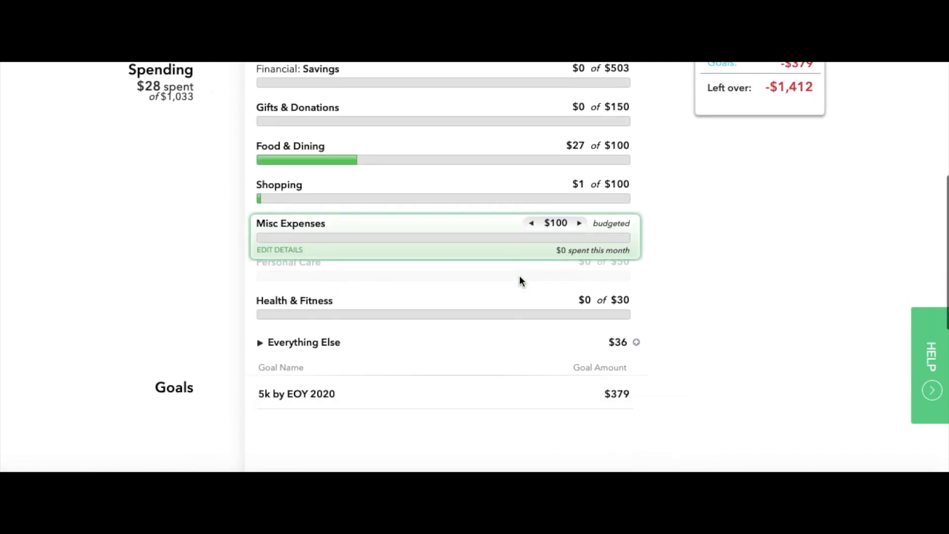
{"action": "scroll", "coordinate": [519, 281], "scroll_direction": "down", "scroll_amount": 1}
{"action": "scroll", "coordinate": [309, 224], "scroll_direction": "up", "scroll_amount": 4}
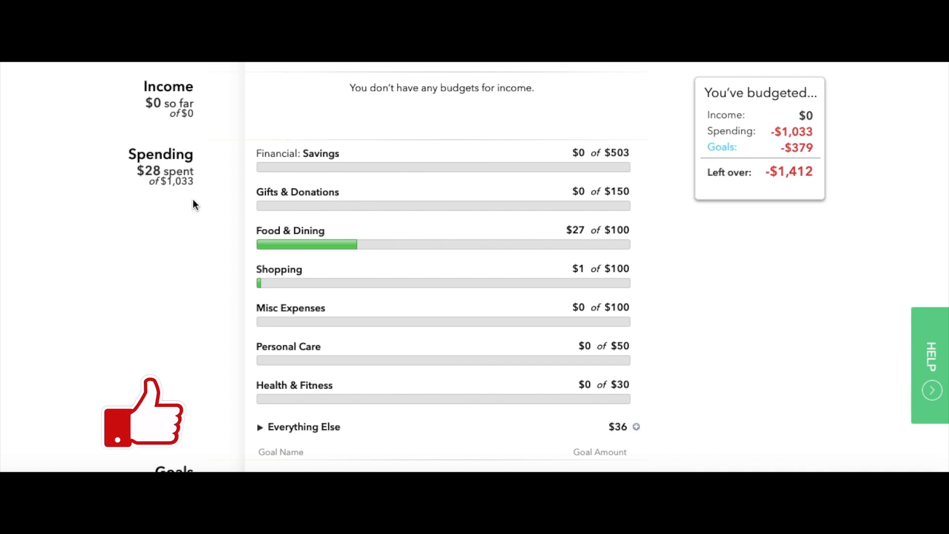
Review the December spending budgets, the savings goal and the budgeted summary, including the Gifts & Donations entry
{"action": "scroll", "coordinate": [193, 202], "scroll_direction": "up", "scroll_amount": 1}
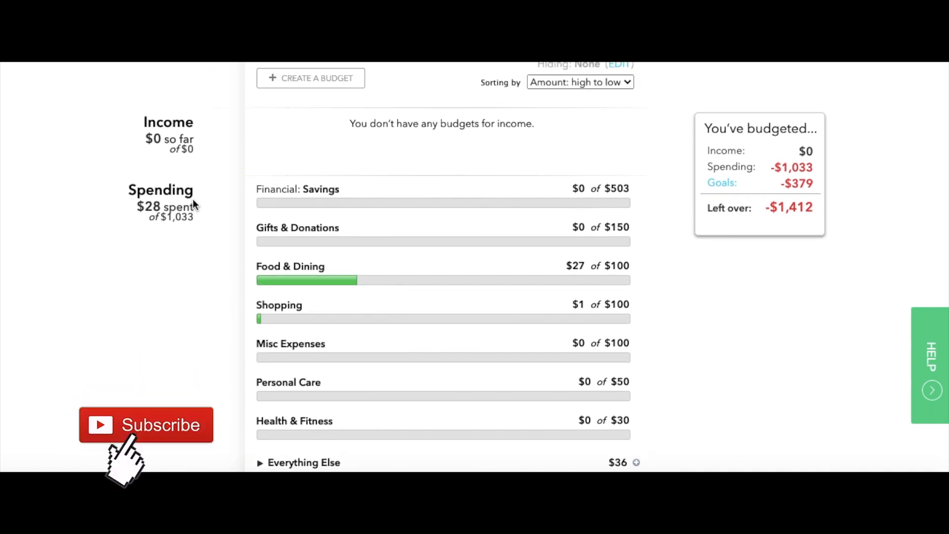
{"action": "scroll", "coordinate": [187, 311], "scroll_direction": "down", "scroll_amount": 2}
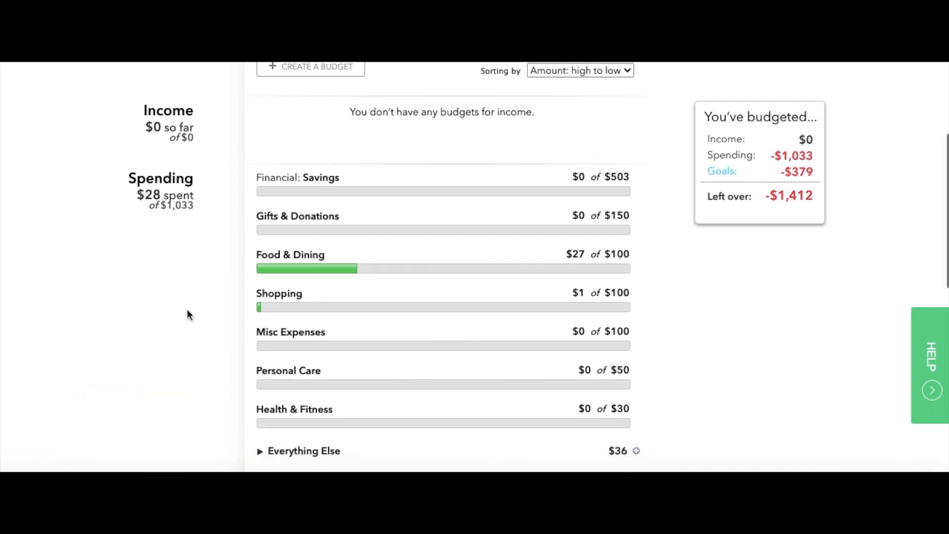
{"action": "scroll", "coordinate": [187, 313], "scroll_direction": "down", "scroll_amount": 3}
{"action": "scroll", "coordinate": [187, 314], "scroll_direction": "up", "scroll_amount": 7}
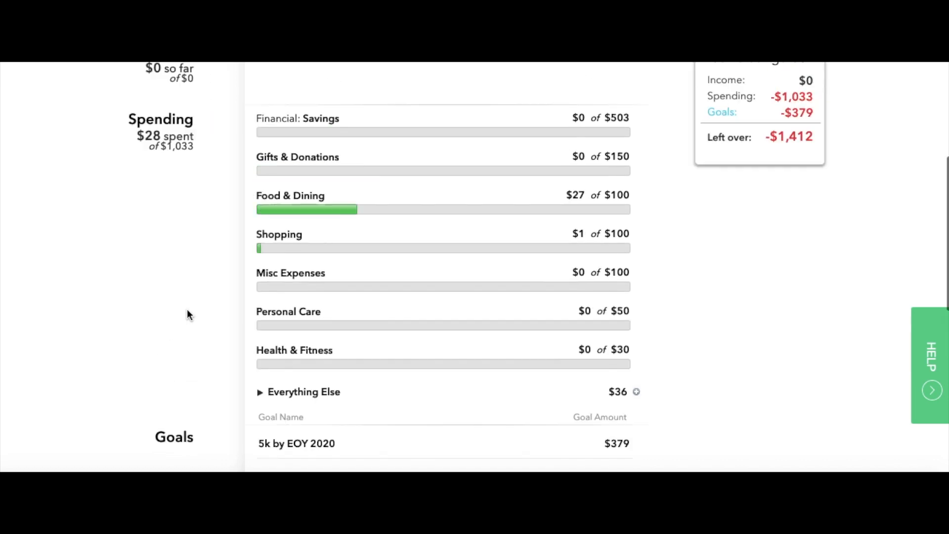
{"action": "scroll", "coordinate": [553, 214], "scroll_direction": "down", "scroll_amount": 1}
{"action": "scroll", "coordinate": [521, 307], "scroll_direction": "down", "scroll_amount": 1}
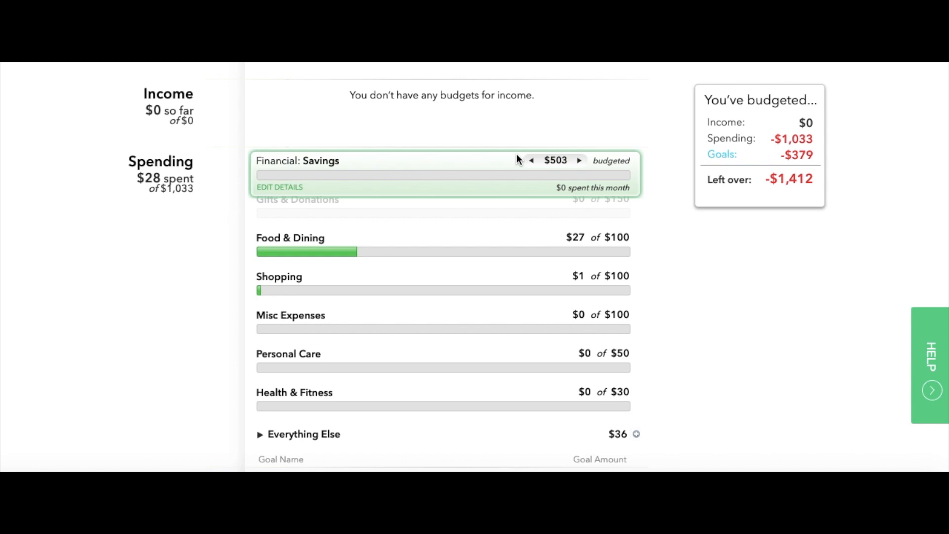
{"action": "left_click", "coordinate": [396, 213]}
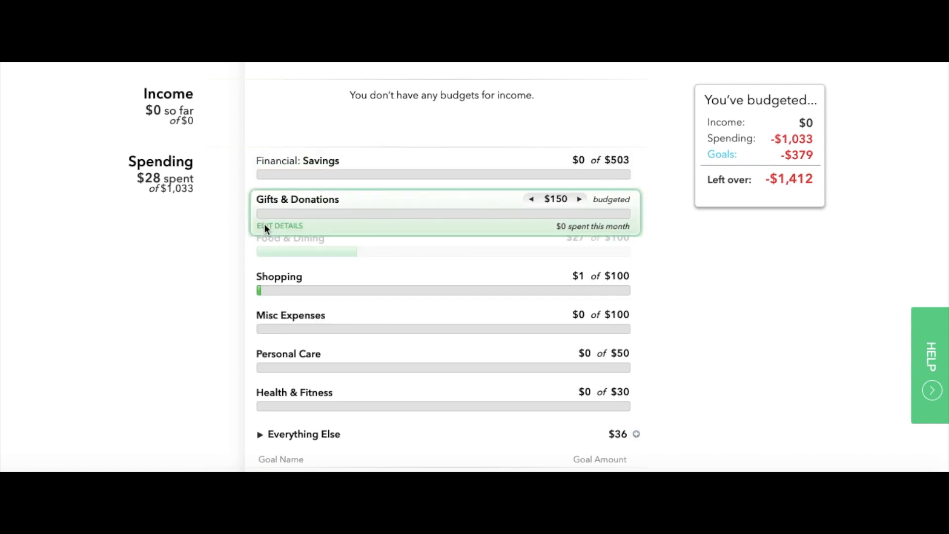
{"action": "left_click", "coordinate": [216, 245]}
{"action": "scroll", "coordinate": [216, 245], "scroll_direction": "up", "scroll_amount": 2}
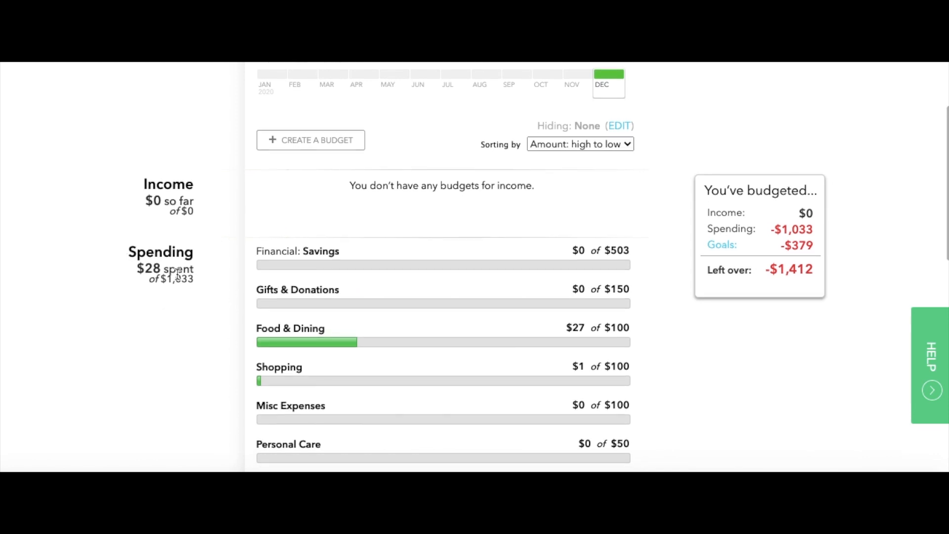
{"action": "scroll", "coordinate": [178, 273], "scroll_direction": "down", "scroll_amount": 3}
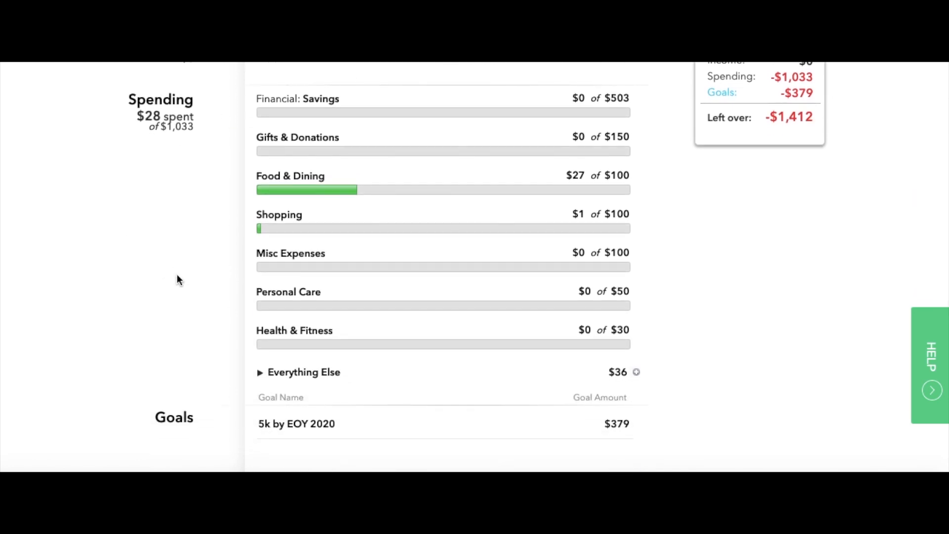
Expand the Everything Else spending and inspect the transaction categorized under Auto Insurance
{"action": "left_click", "coordinate": [269, 373]}
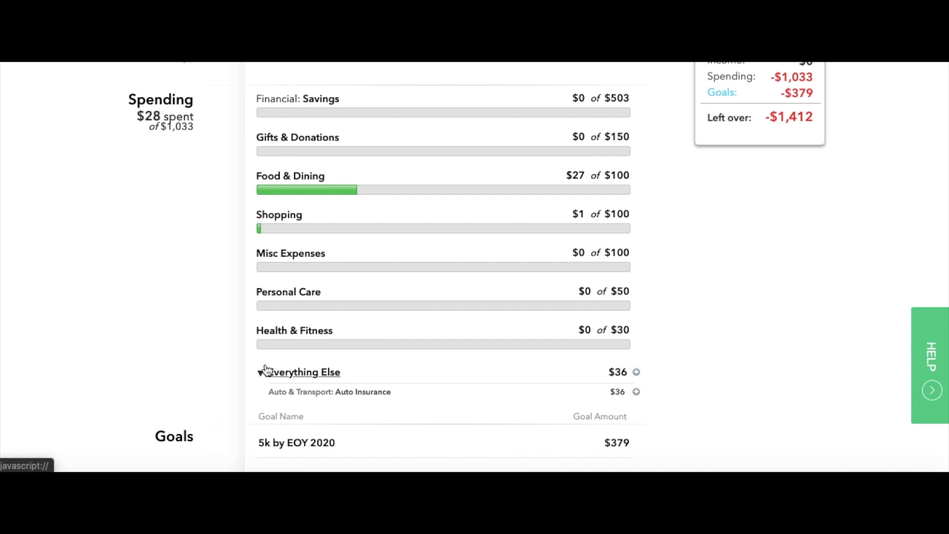
{"action": "scroll", "coordinate": [321, 395], "scroll_direction": "up", "scroll_amount": 1}
{"action": "scroll", "coordinate": [322, 390], "scroll_direction": "down", "scroll_amount": 2}
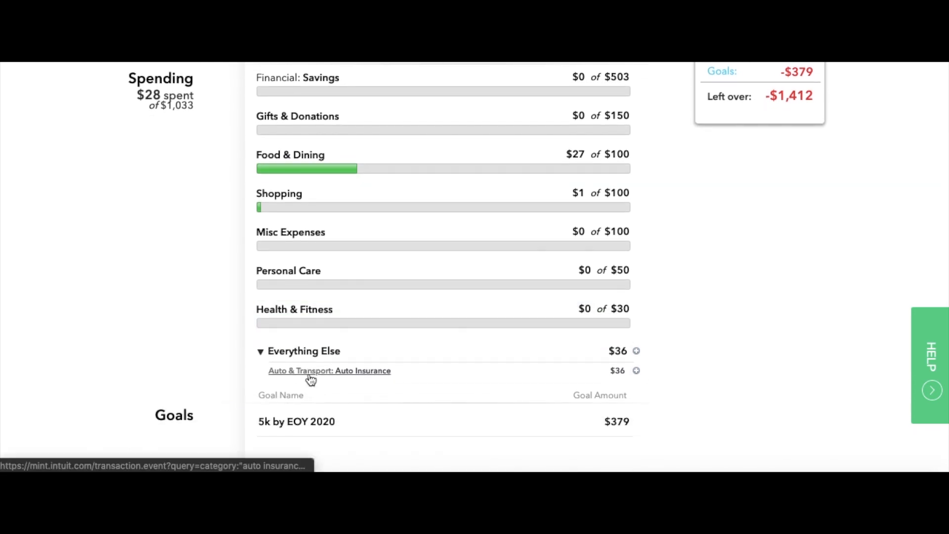
{"action": "left_click", "coordinate": [311, 380]}
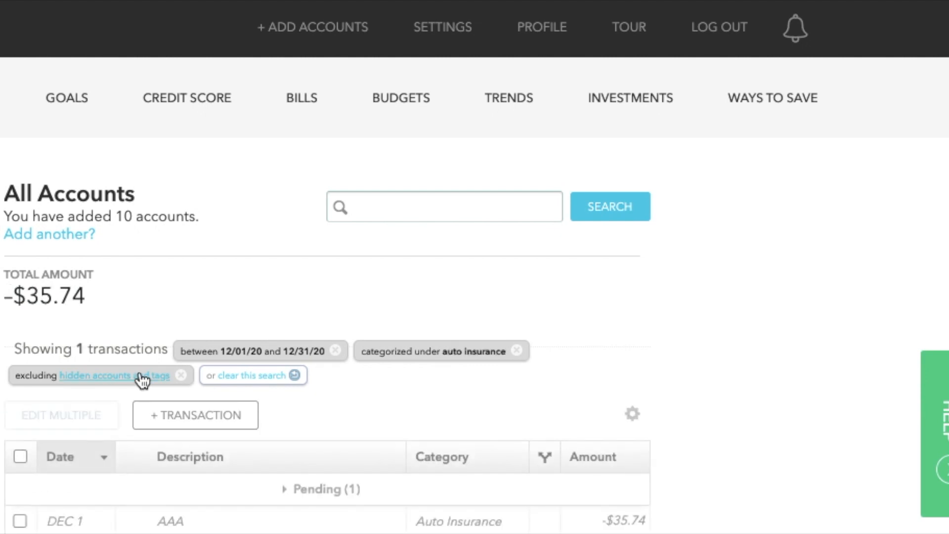
{"action": "scroll", "coordinate": [142, 380], "scroll_direction": "down", "scroll_amount": 3}
{"action": "left_click", "coordinate": [142, 381]}
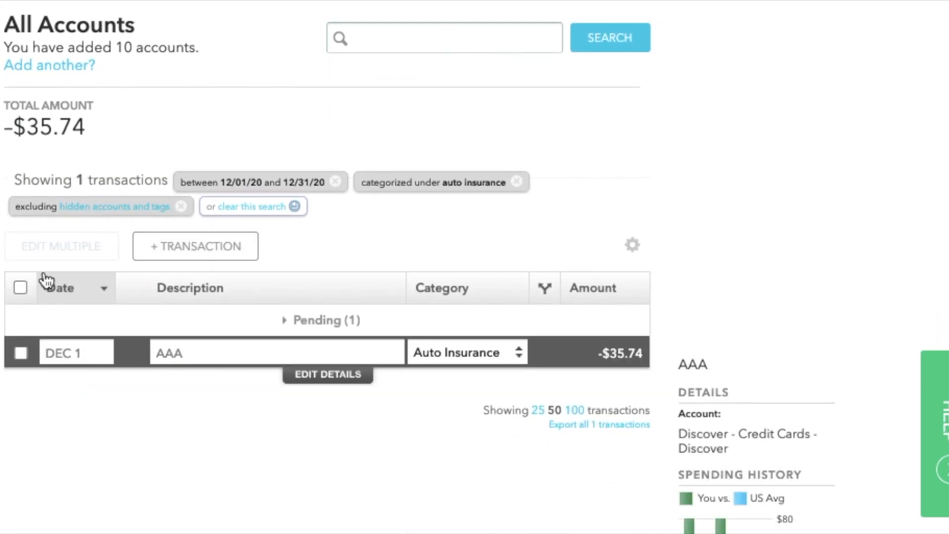
{"action": "scroll", "coordinate": [57, 217], "scroll_direction": "up", "scroll_amount": 3}
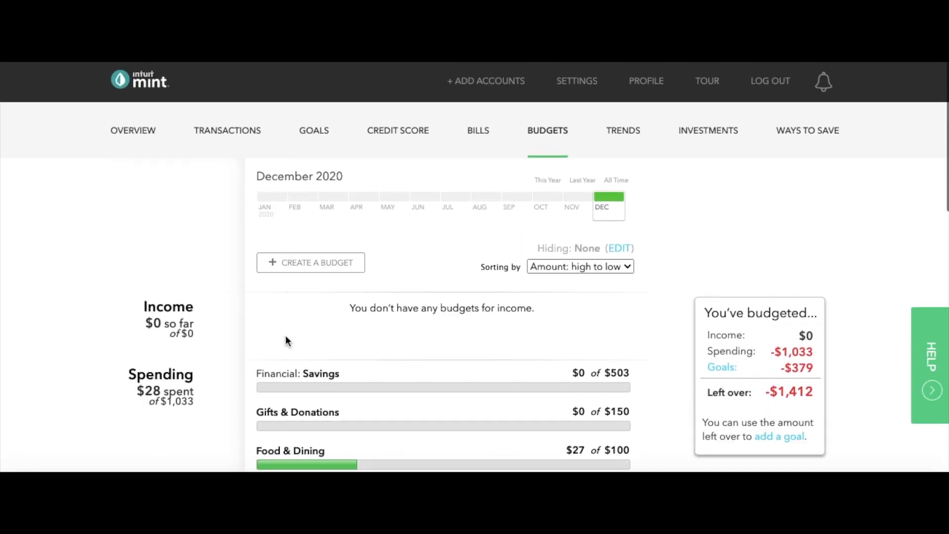
Create an every-month budget of $100 for the unbudgeted Auto Insurance spending listed under Everything Else
{"action": "scroll", "coordinate": [287, 339], "scroll_direction": "down", "scroll_amount": 4}
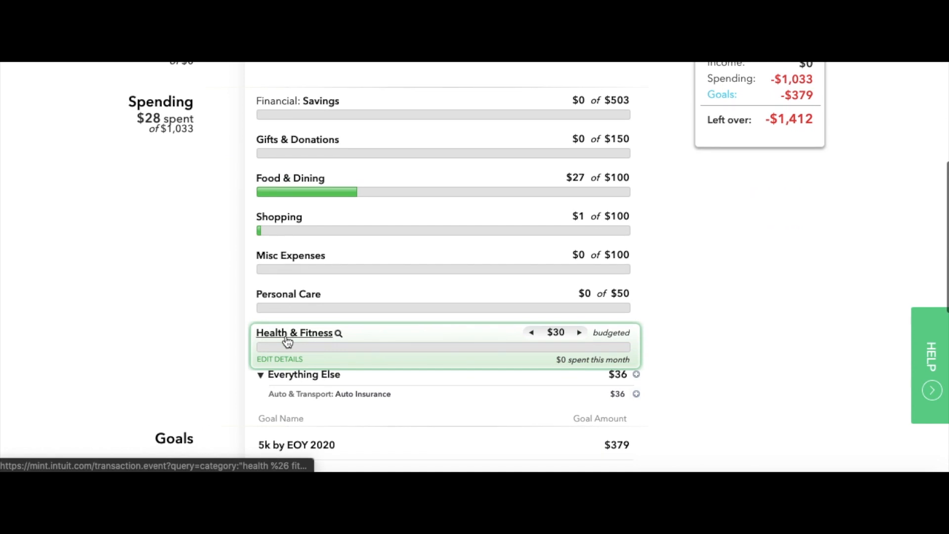
{"action": "scroll", "coordinate": [334, 261], "scroll_direction": "down", "scroll_amount": 3}
{"action": "scroll", "coordinate": [463, 302], "scroll_direction": "up", "scroll_amount": 3}
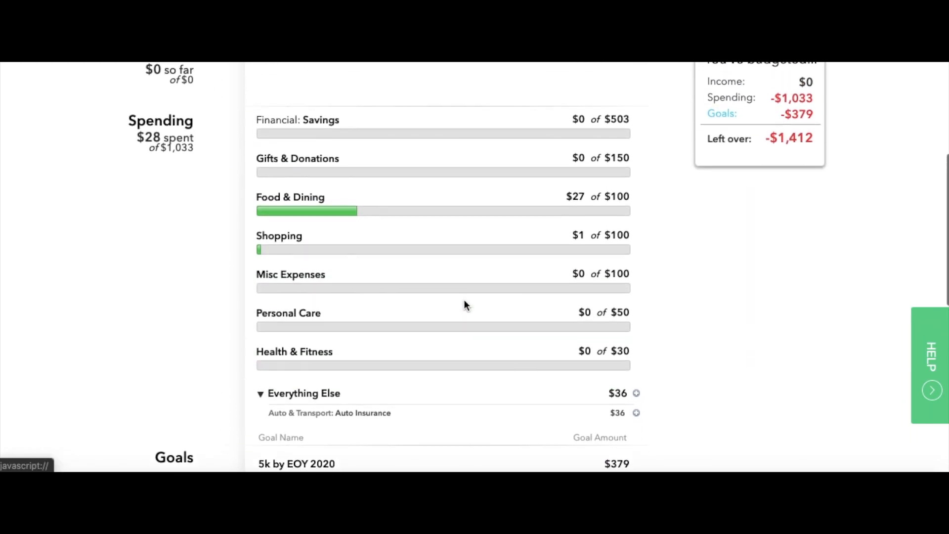
{"action": "left_click", "coordinate": [636, 420]}
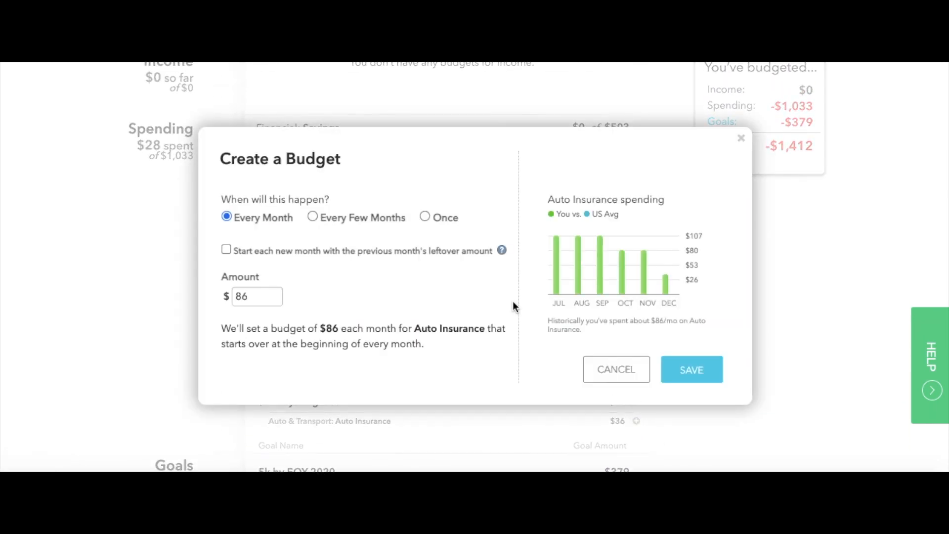
{"action": "double_click", "coordinate": [264, 296]}
{"action": "key", "text": "BackSpace"}
{"action": "type", "text": "100"}
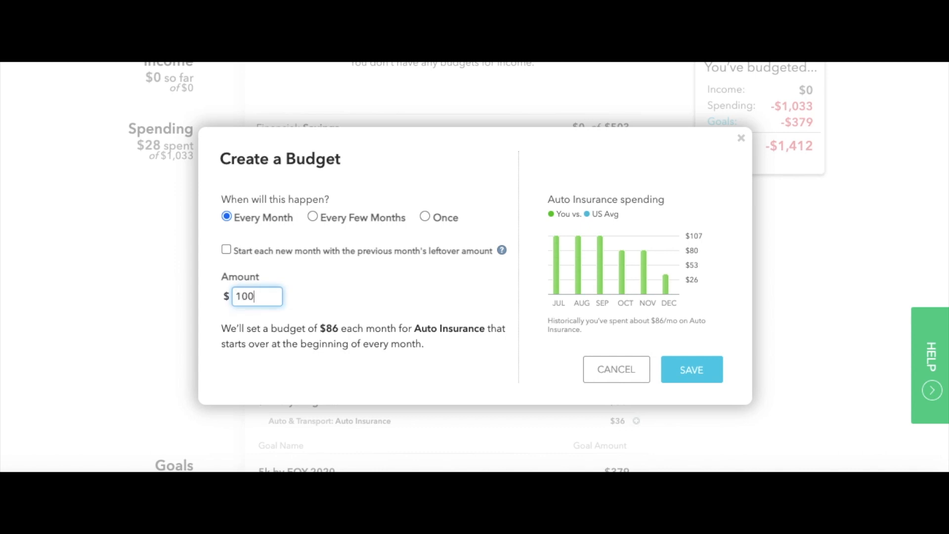
{"action": "left_click", "coordinate": [690, 376]}
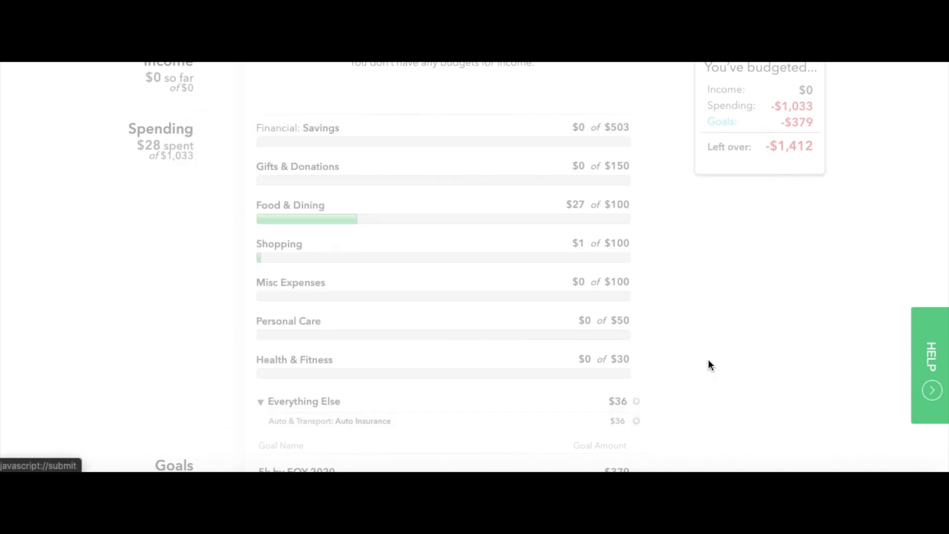
Review the updated spending budgets and budgeted summary with Auto Insurance included
{"action": "scroll", "coordinate": [549, 234], "scroll_direction": "up", "scroll_amount": 1}
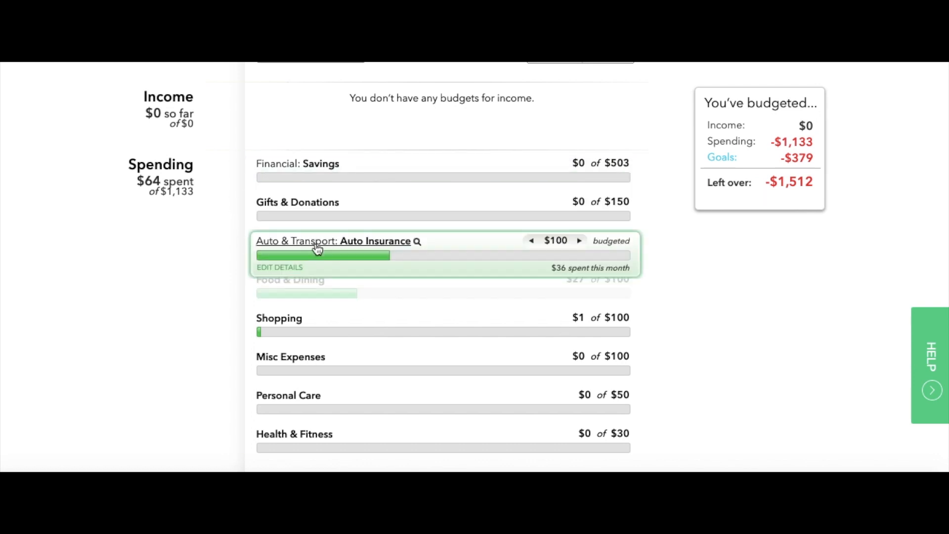
{"action": "scroll", "coordinate": [414, 190], "scroll_direction": "up", "scroll_amount": 1}
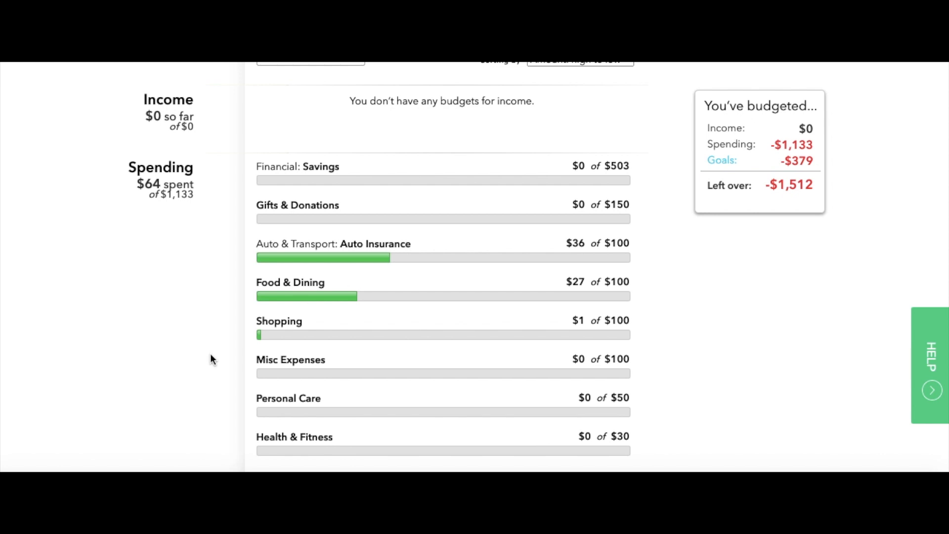
{"action": "scroll", "coordinate": [209, 354], "scroll_direction": "down", "scroll_amount": 1}
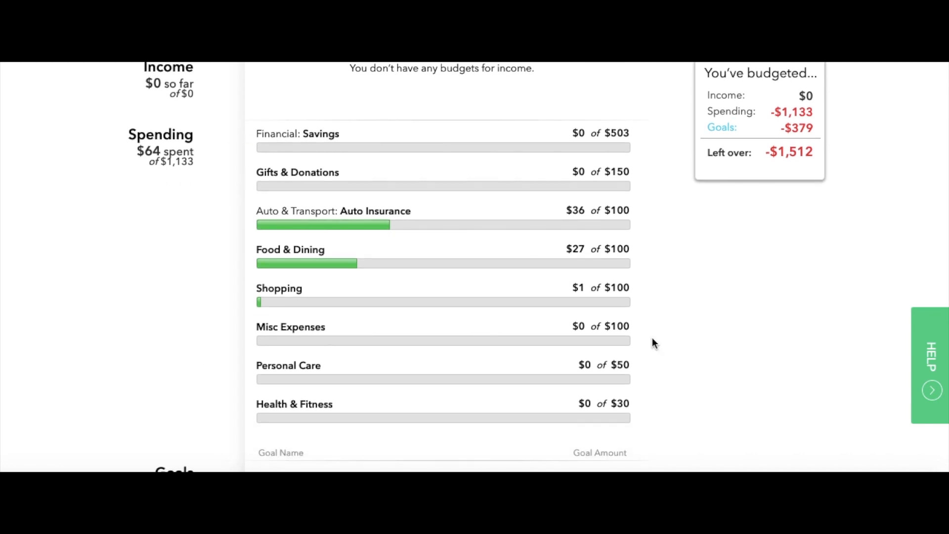
{"action": "scroll", "coordinate": [829, 441], "scroll_direction": "down", "scroll_amount": 1}
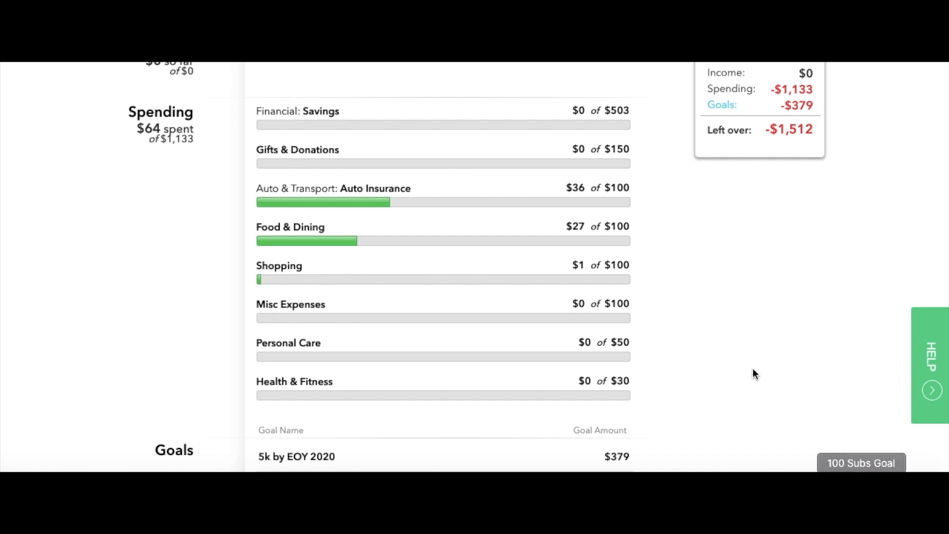
{"action": "scroll", "coordinate": [752, 367], "scroll_direction": "up", "scroll_amount": 3}
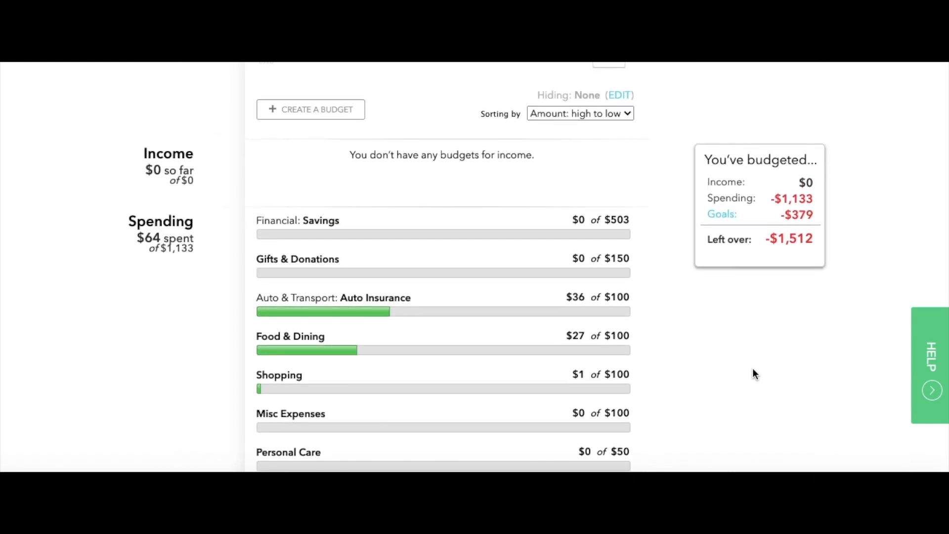
{"action": "scroll", "coordinate": [753, 369], "scroll_direction": "down", "scroll_amount": 1}
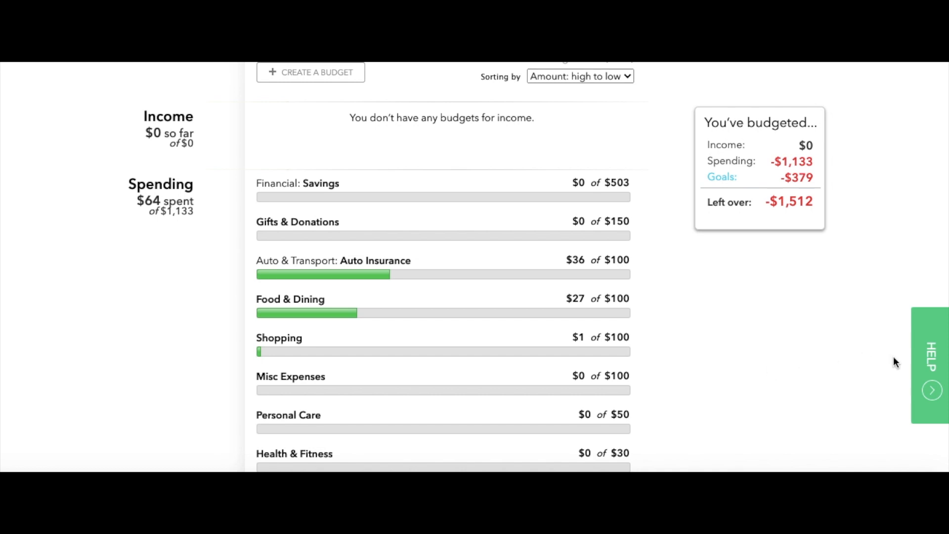
{"action": "scroll", "coordinate": [894, 360], "scroll_direction": "down", "scroll_amount": 1}
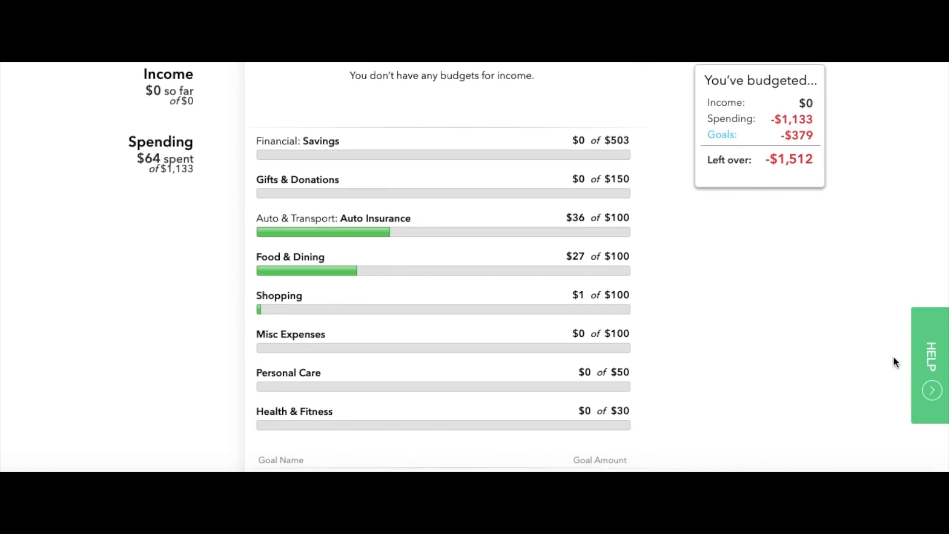